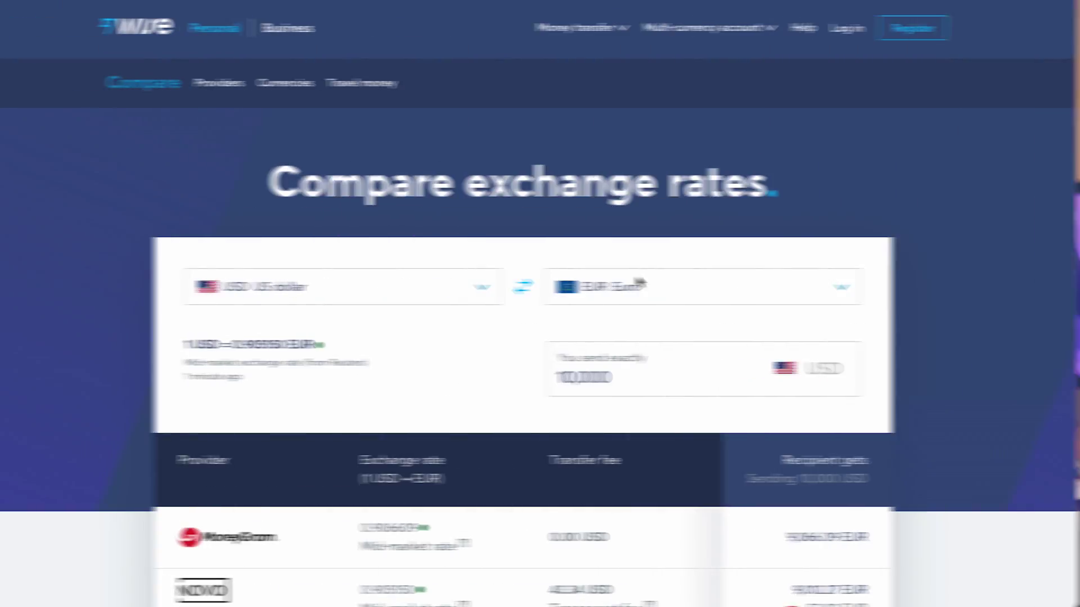
Scroll down and back up through the All activity list on the Wise Home page.
scroll(483, 365, down, 15)
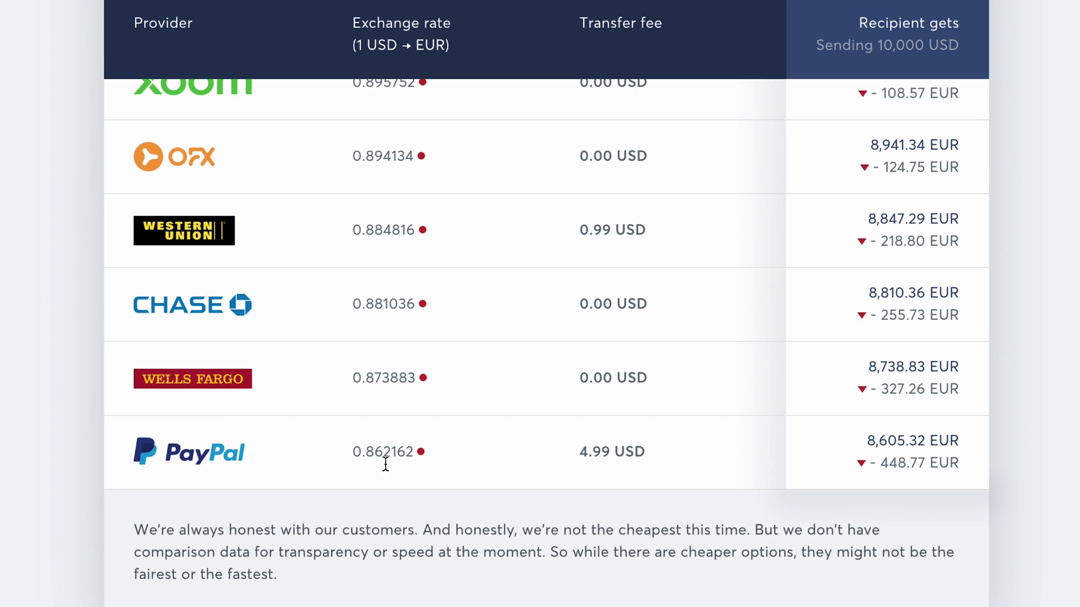
scroll(488, 491, up, 10)
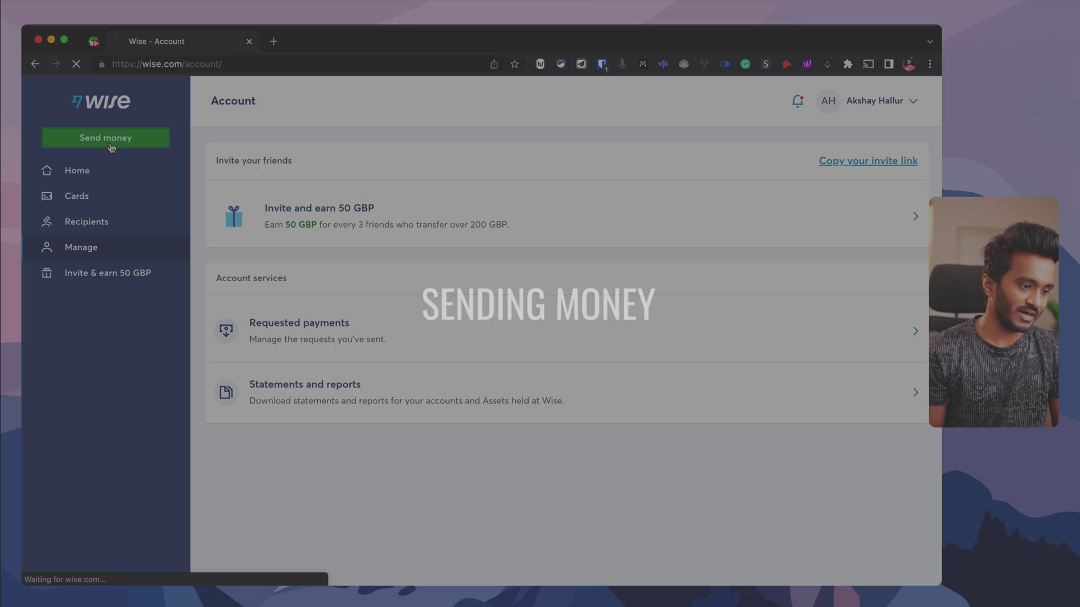
Start a 1,000 USD transfer with INR as the recipient currency and check the payment methods.
click(111, 148)
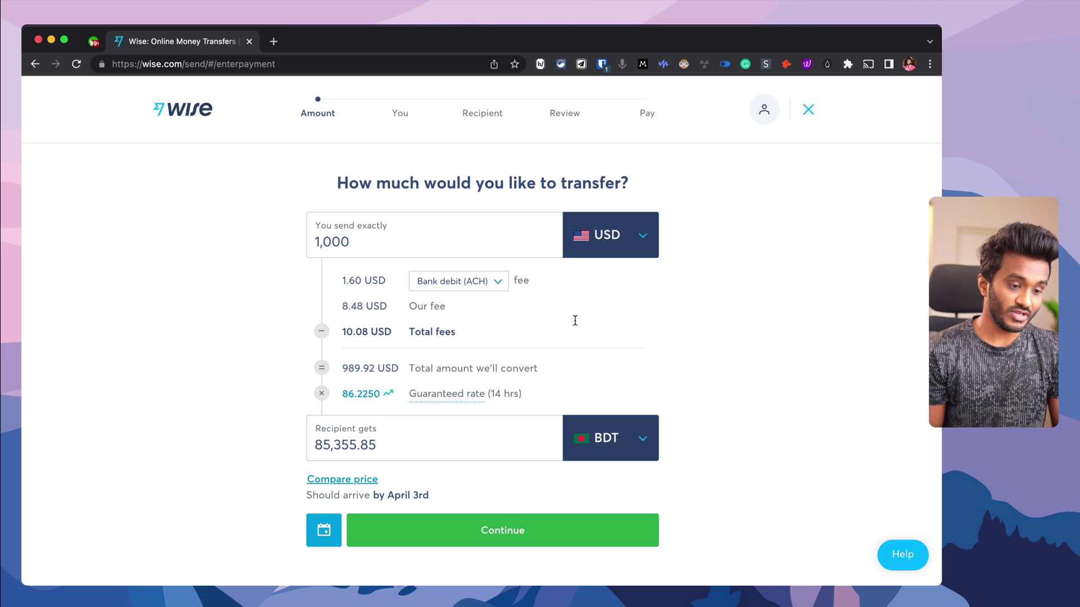
click(605, 438)
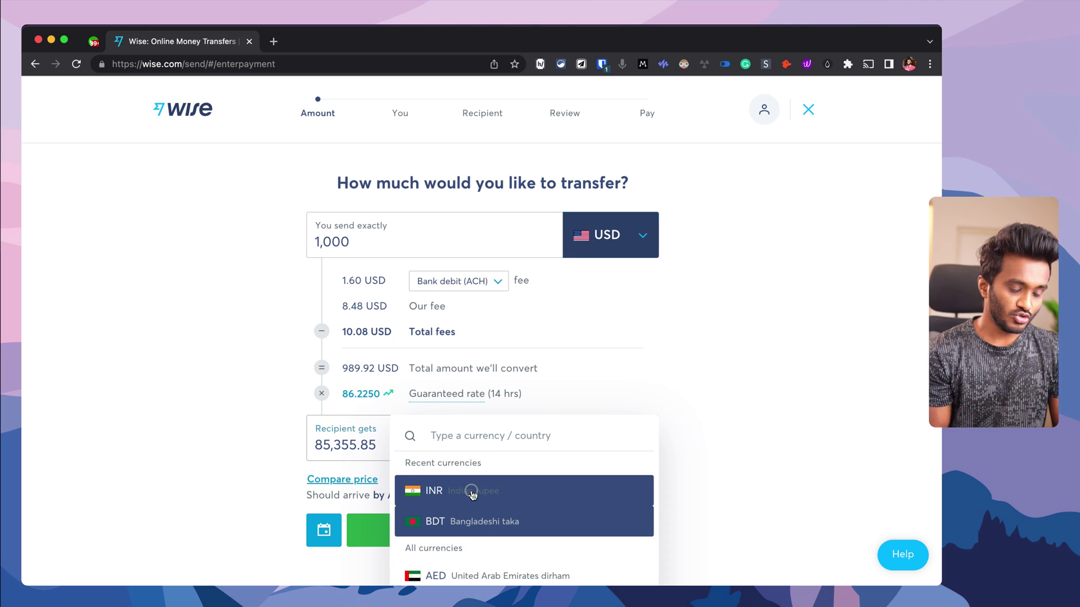
click(472, 491)
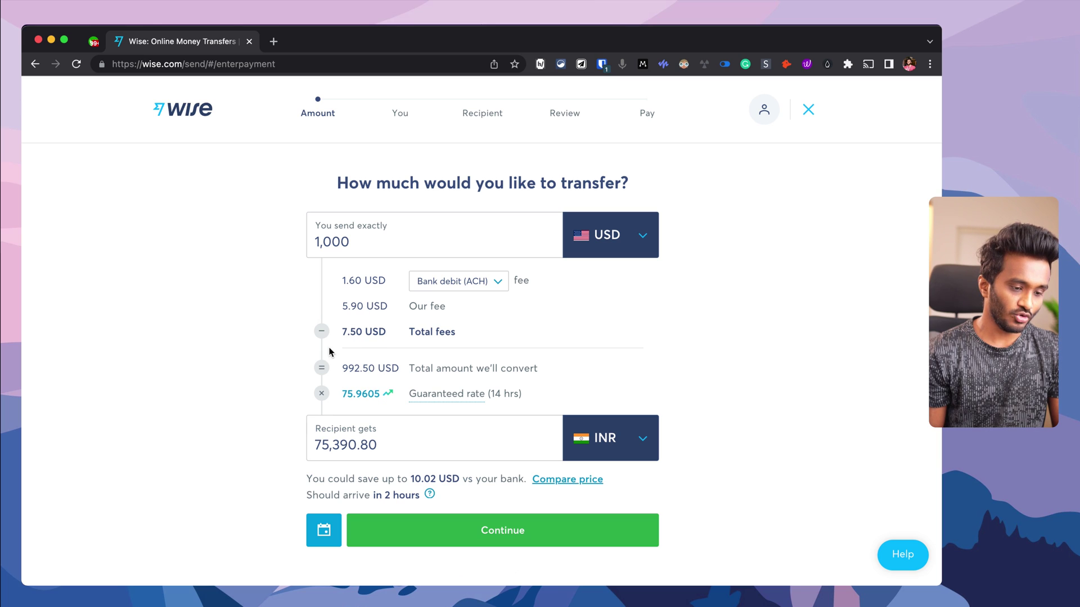
click(471, 282)
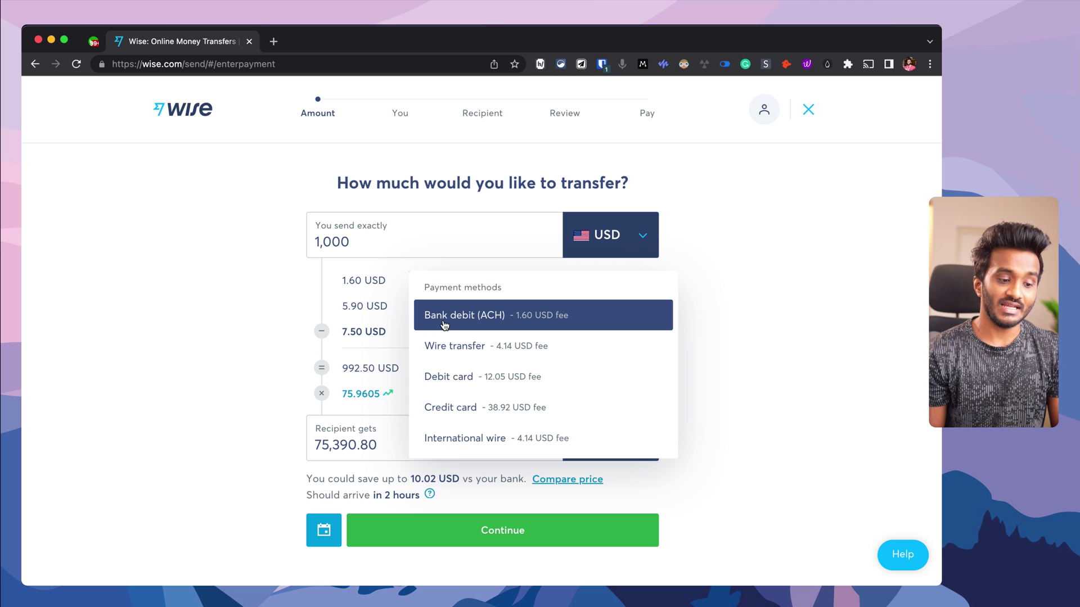
click(237, 312)
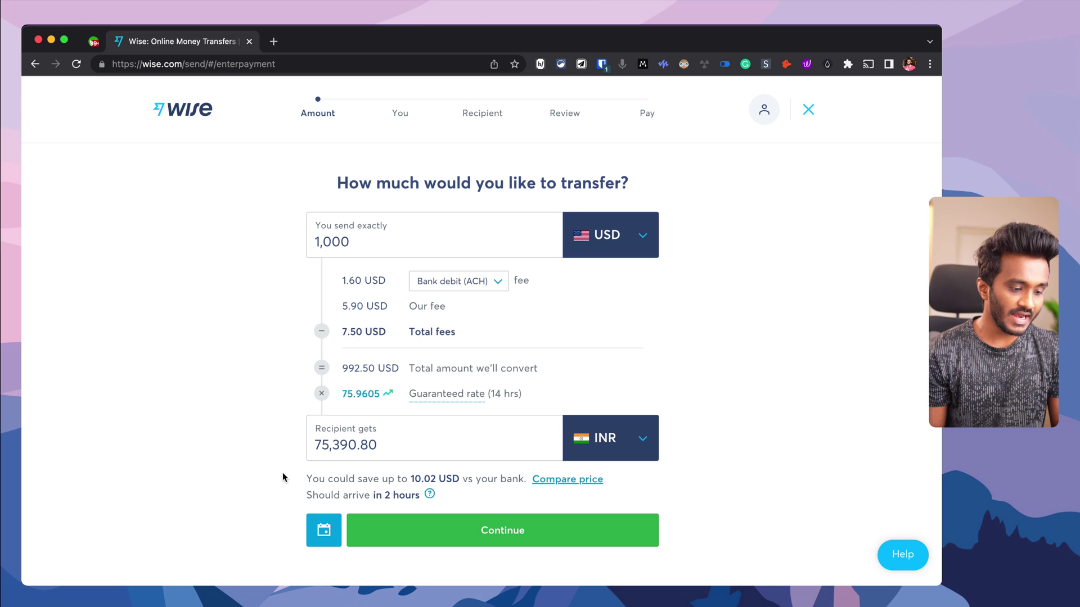
Review the rate chart and scheduling options, then continue with the 1,000 USD to INR amount.
click(356, 395)
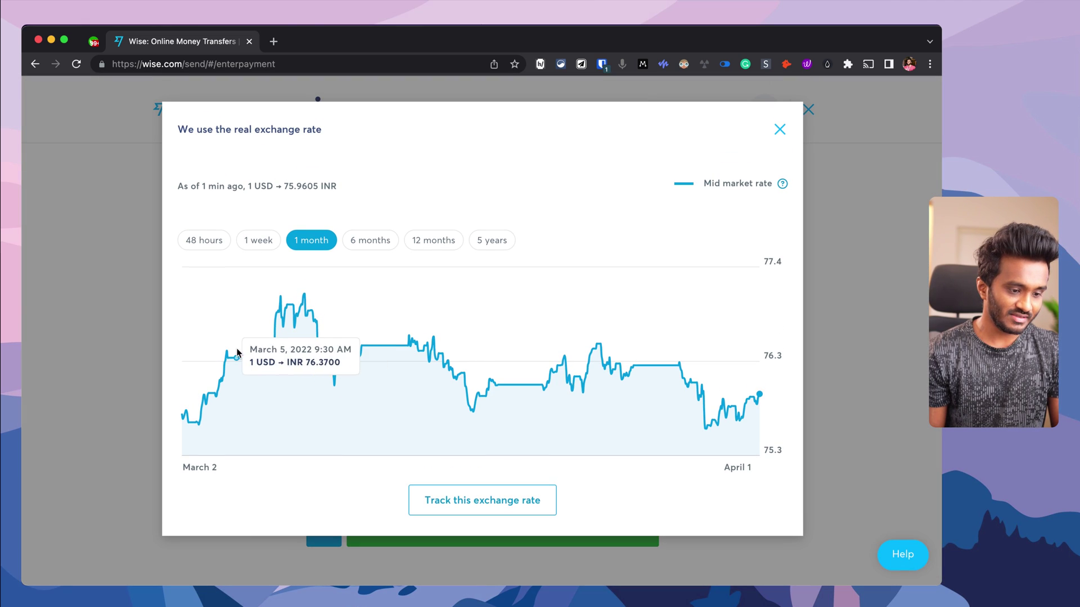
click(779, 130)
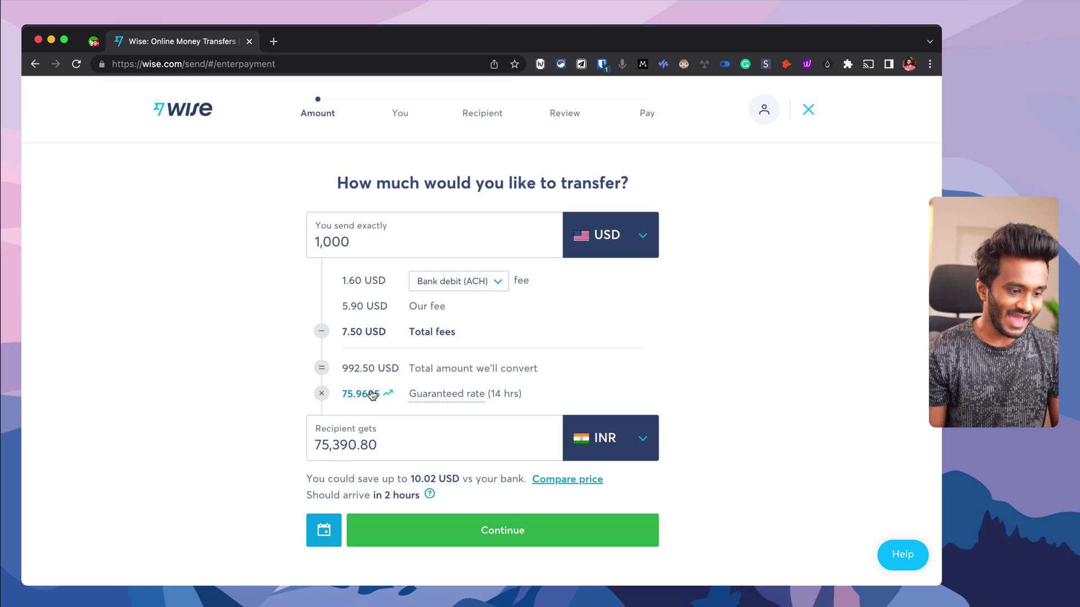
click(322, 537)
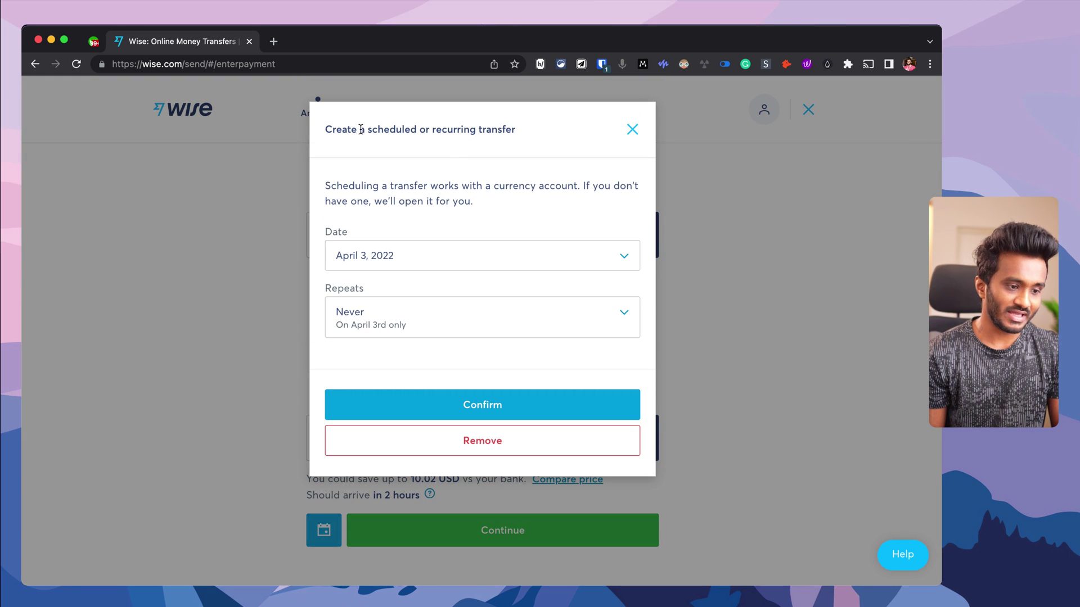
click(633, 130)
click(507, 517)
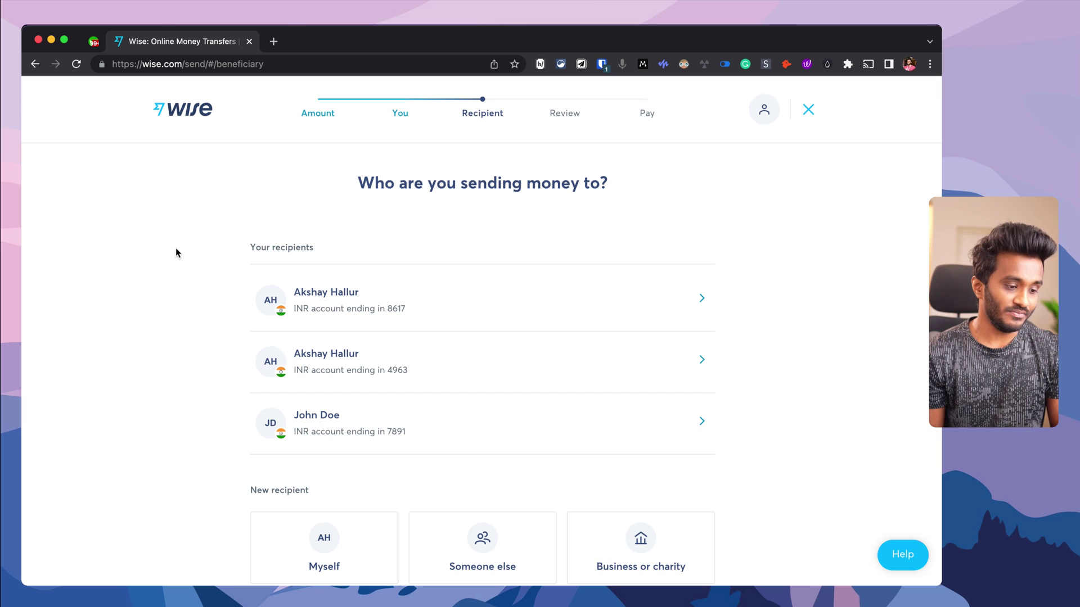
Scroll down the recipient page to the Myself, Someone else and Business choices.
scroll(231, 292, down, 2)
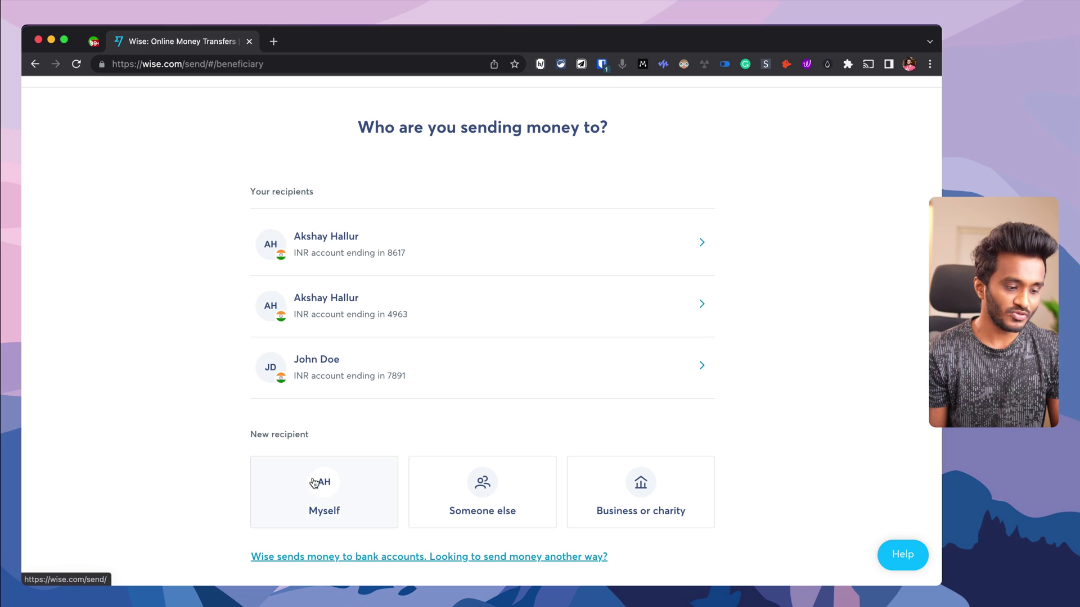
click(496, 498)
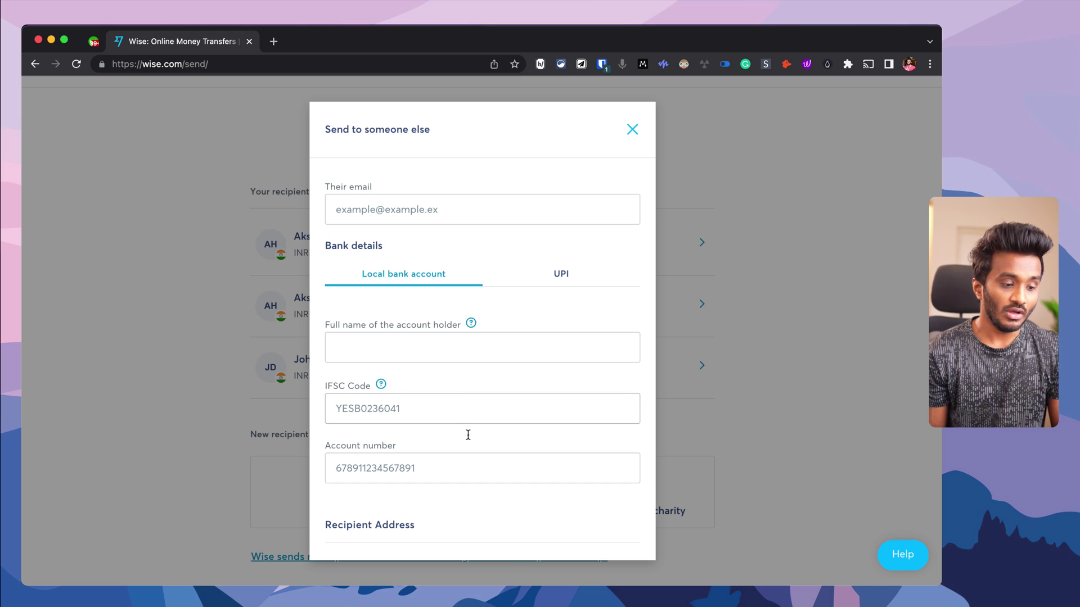
scroll(456, 450, down, 2)
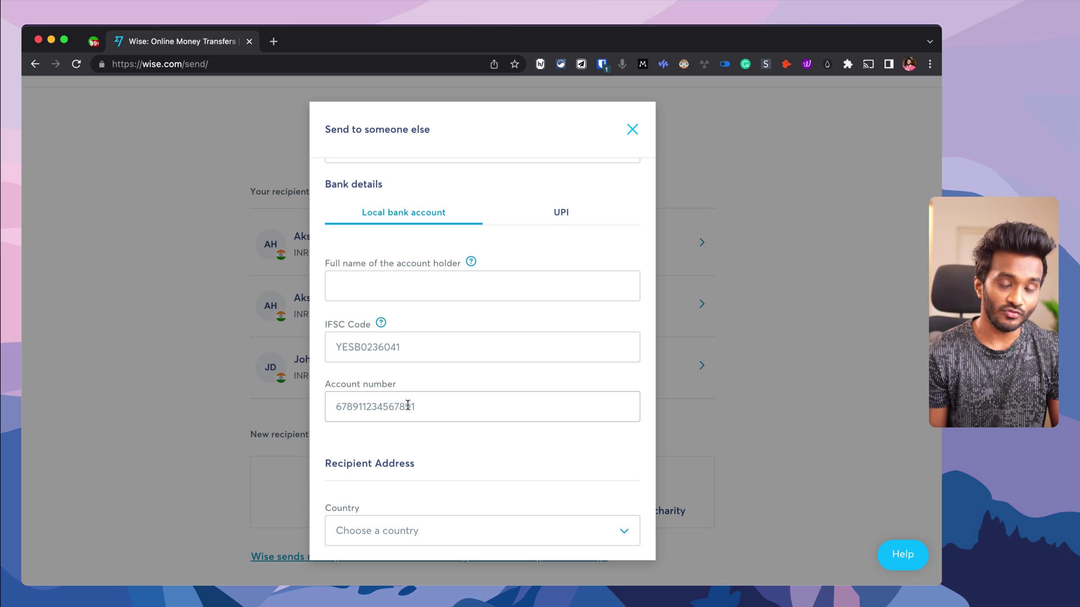
scroll(436, 438, down, 3)
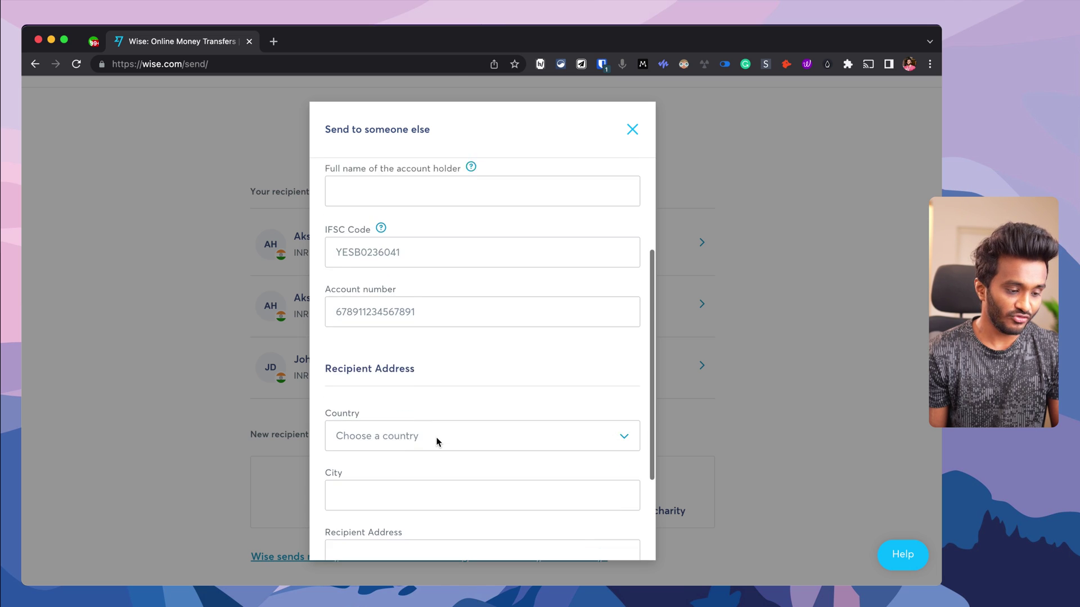
scroll(437, 437, down, 3)
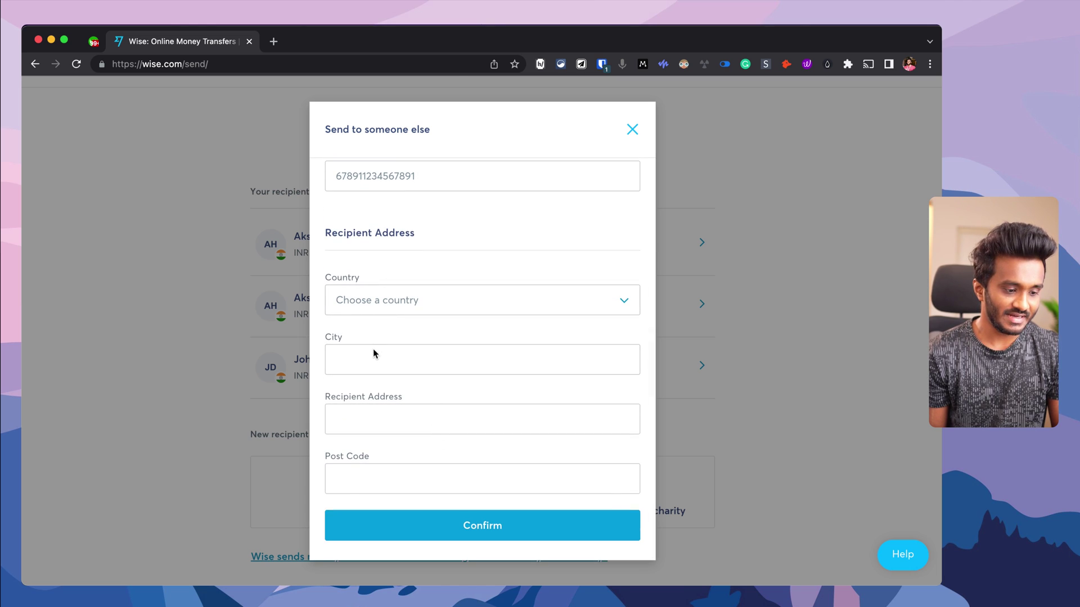
scroll(429, 265, up, 6)
scroll(485, 376, down, 6)
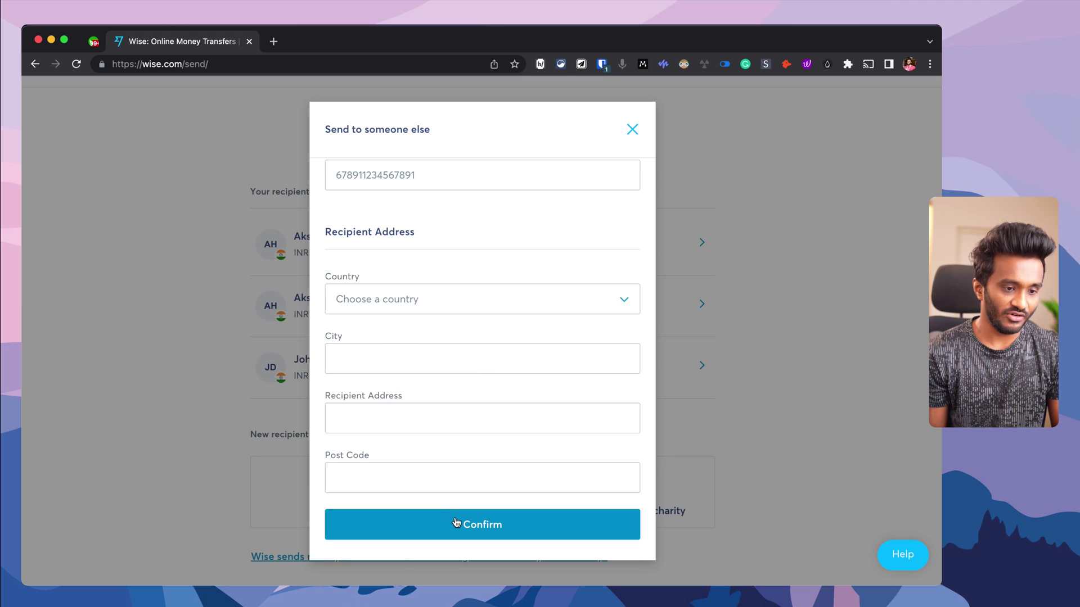
click(631, 130)
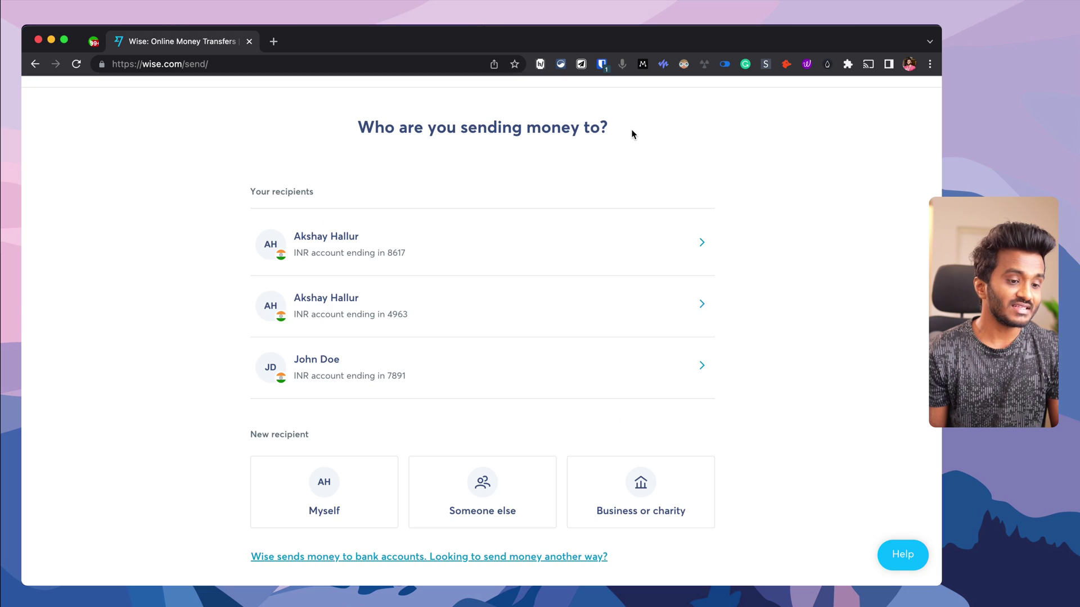
Pay the third saved recipient and submit 'Other personal expenses' as the transfer reason.
click(378, 376)
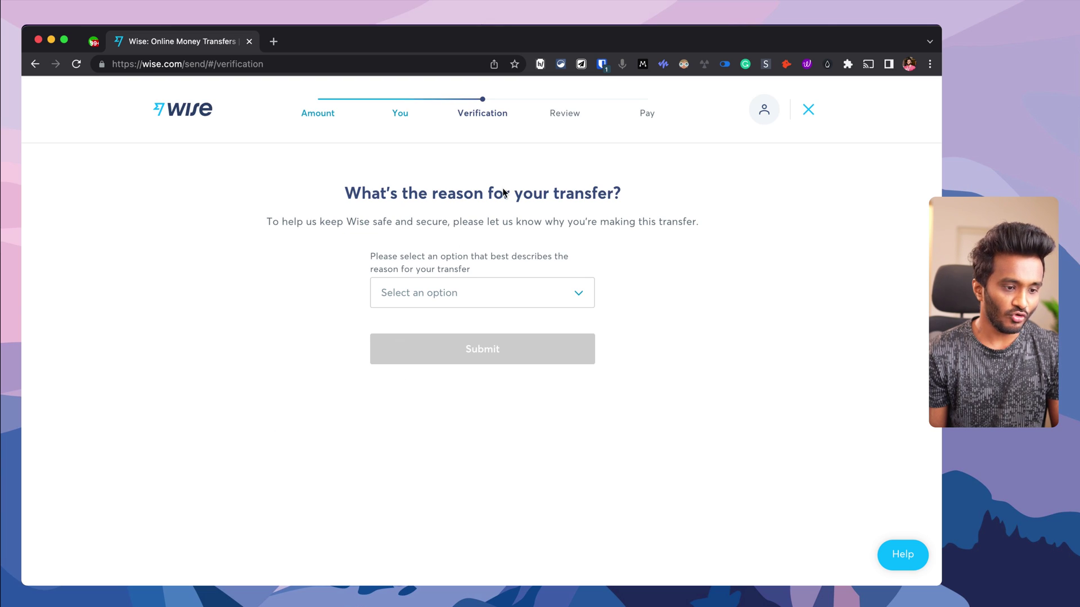
click(470, 295)
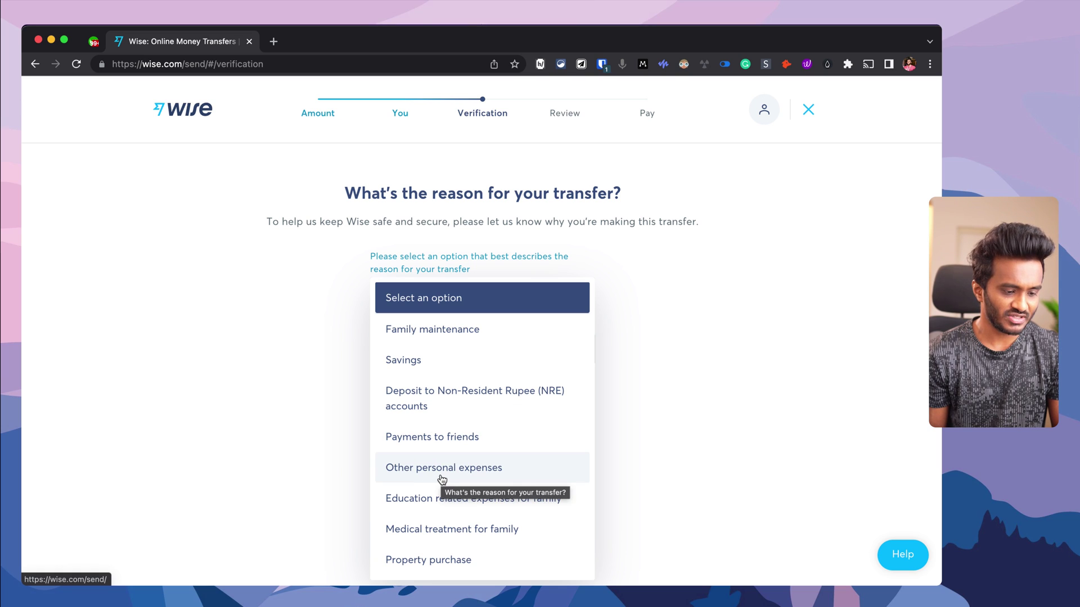
click(442, 475)
click(496, 362)
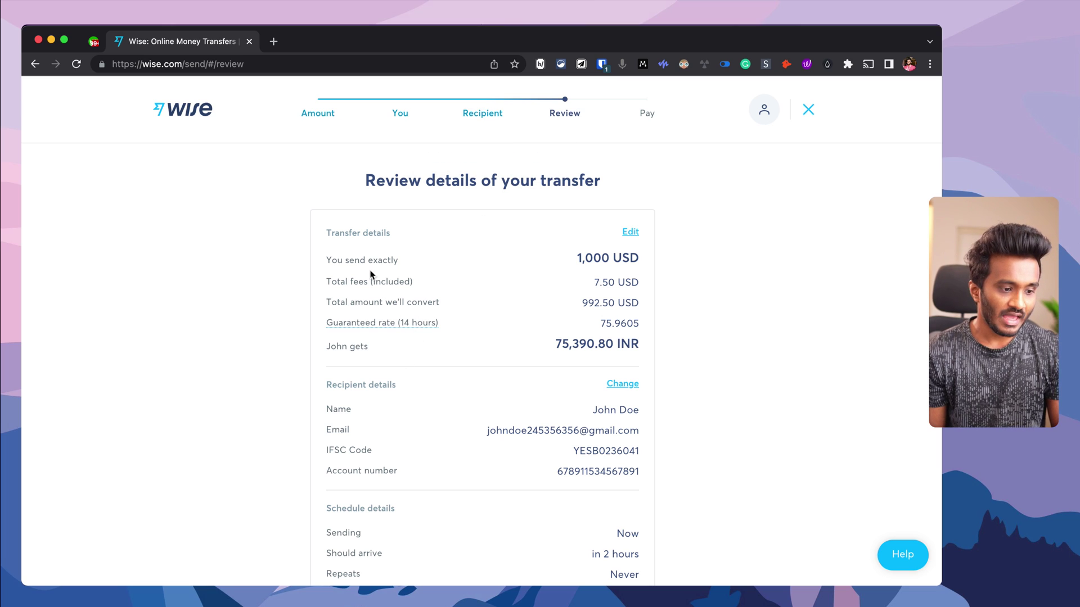
Set the payment reference to 'freelance work' and accept the Terms of Use.
scroll(372, 336, down, 1)
scroll(372, 335, down, 1)
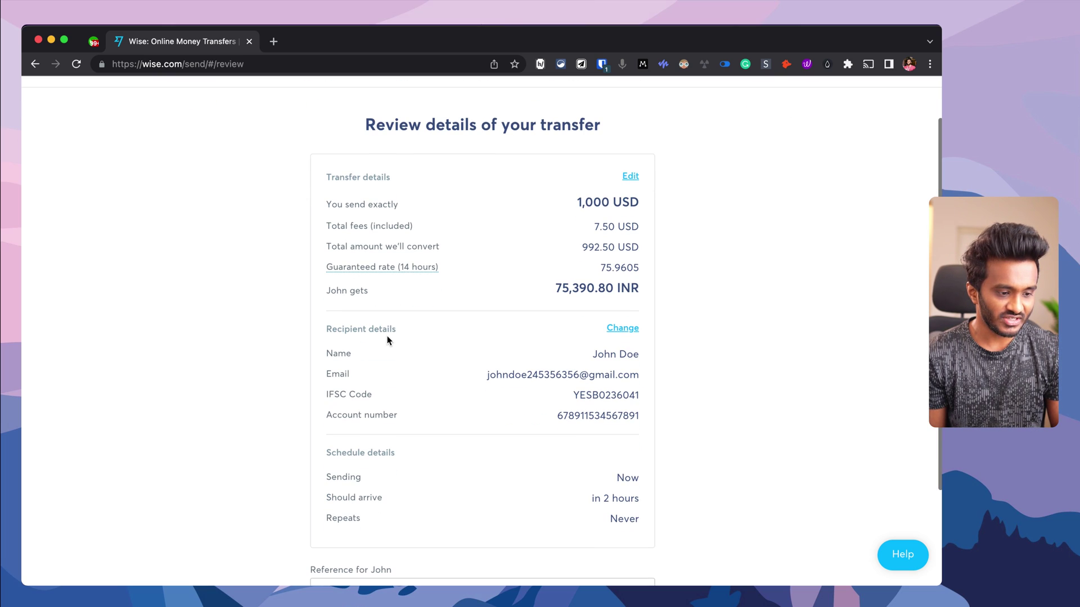
scroll(378, 391, down, 2)
scroll(402, 409, down, 3)
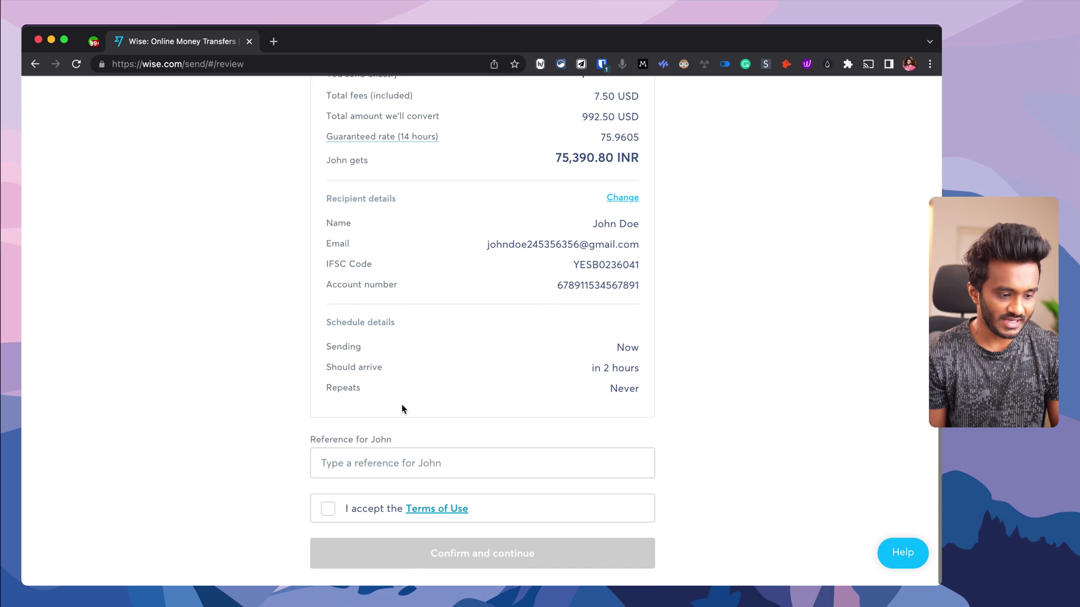
click(366, 464)
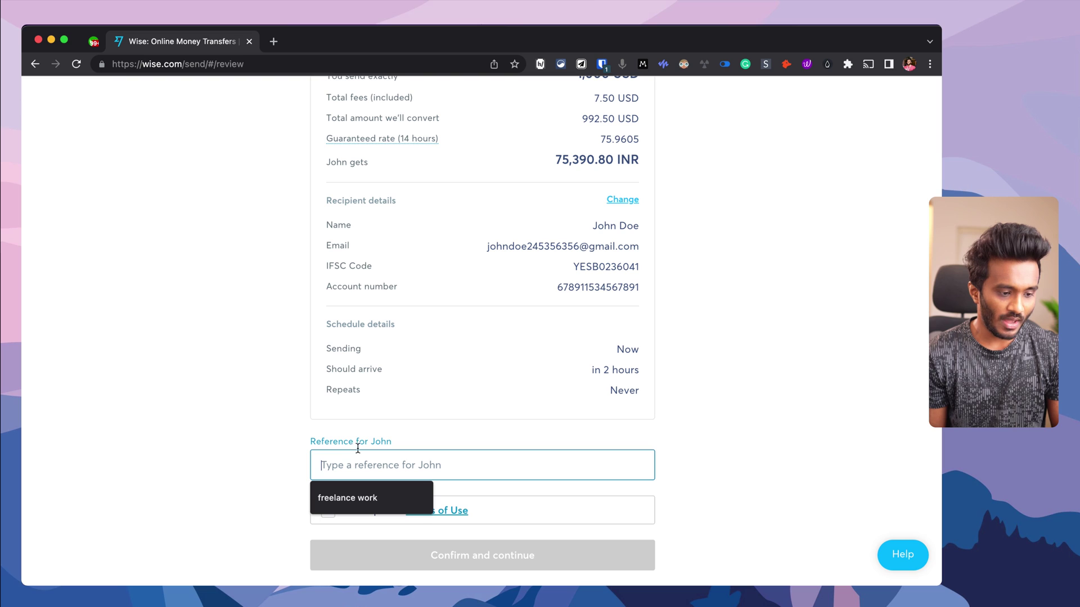
click(346, 497)
click(326, 514)
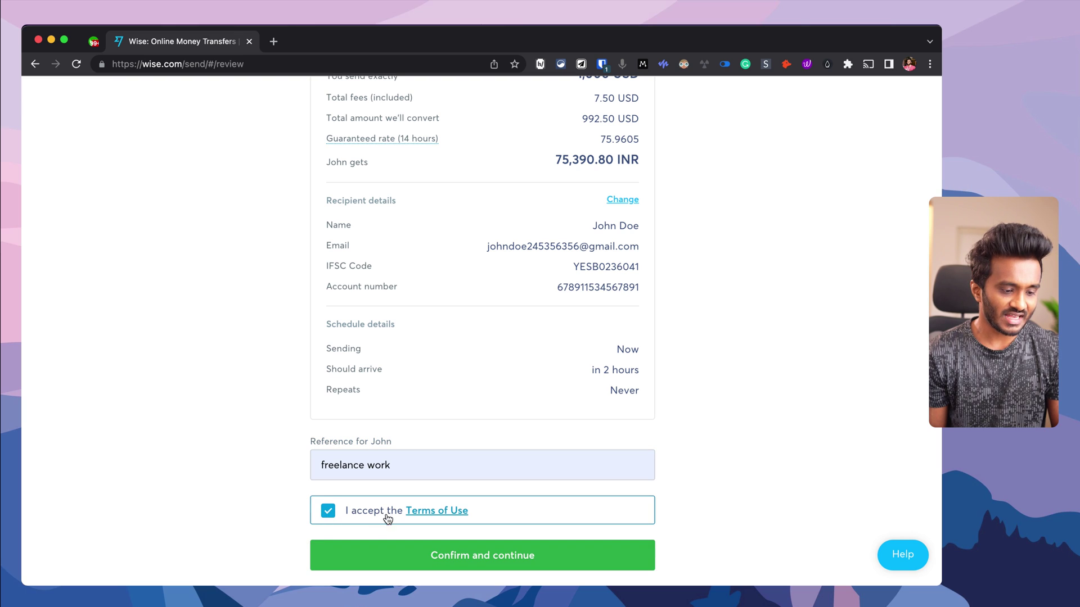
scroll(374, 433, up, 3)
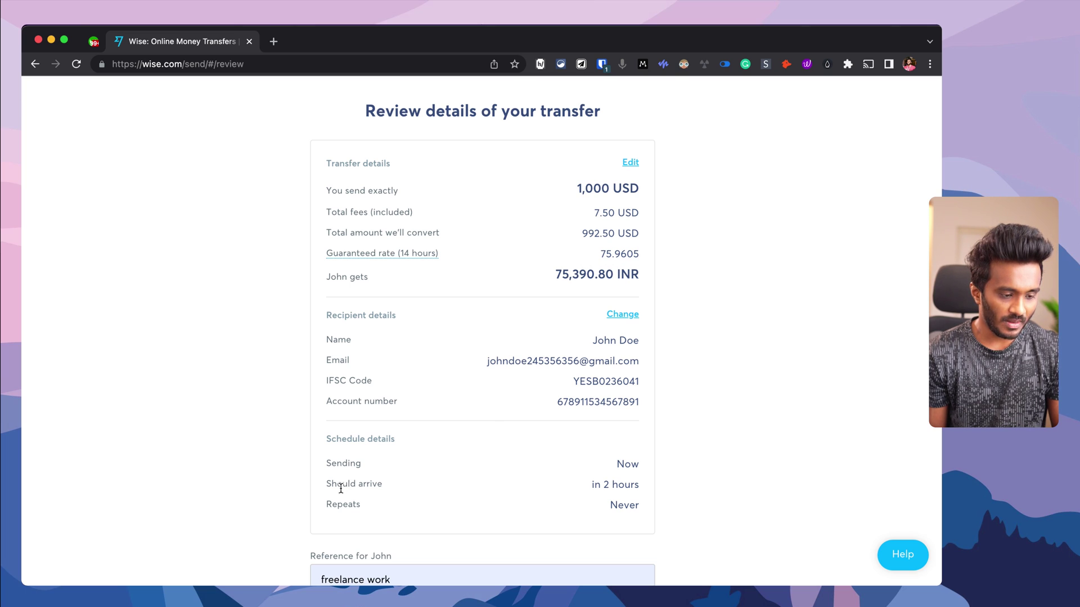
scroll(633, 486, down, 2)
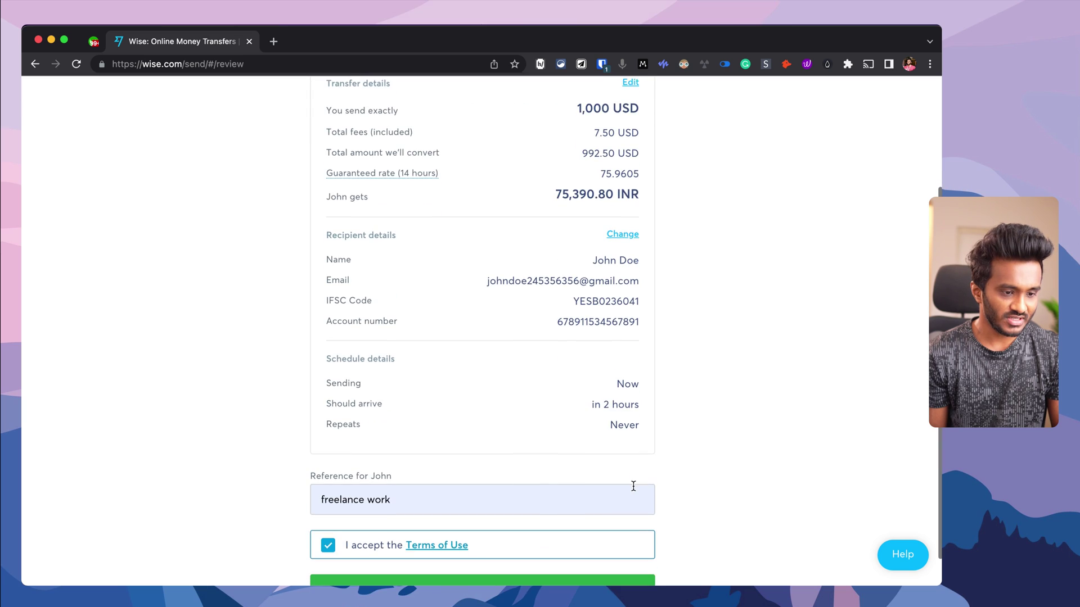
Confirm the review and declare the transfer is for 'Paying for goods or services'.
click(477, 553)
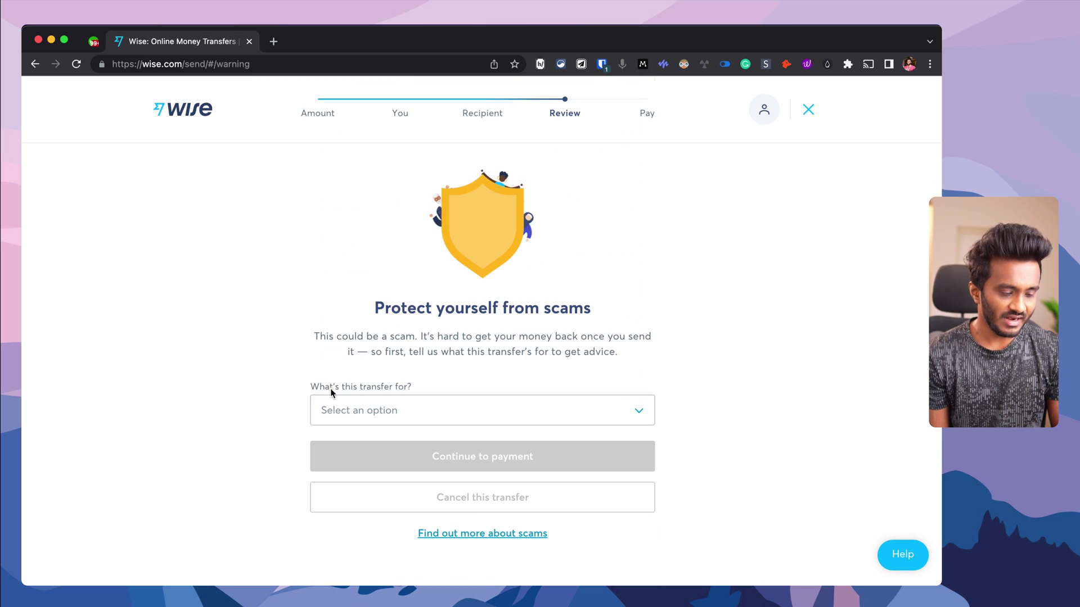
click(374, 411)
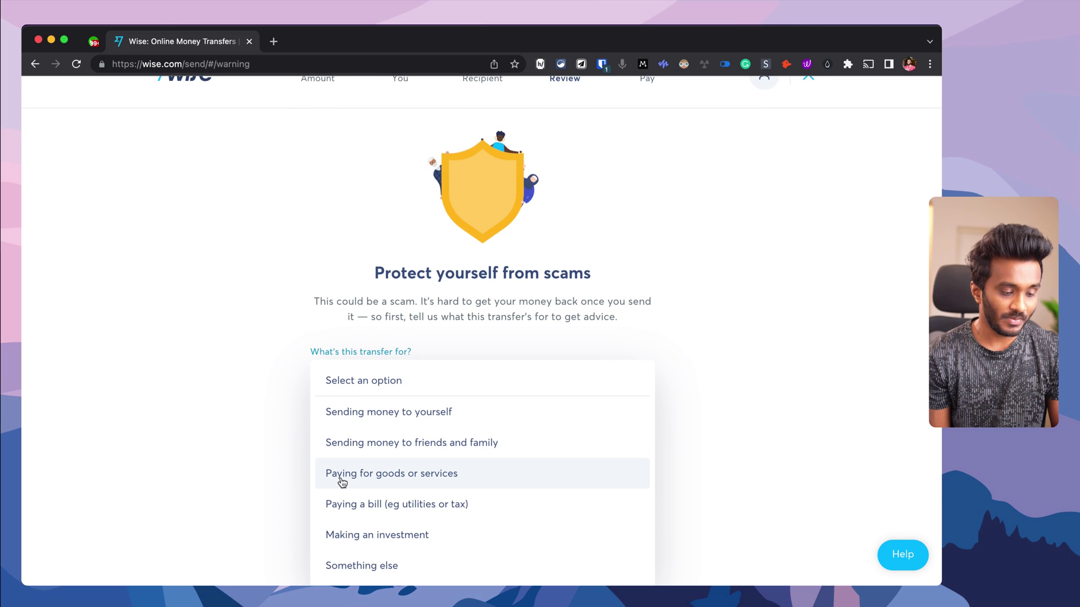
click(457, 479)
scroll(303, 471, down, 3)
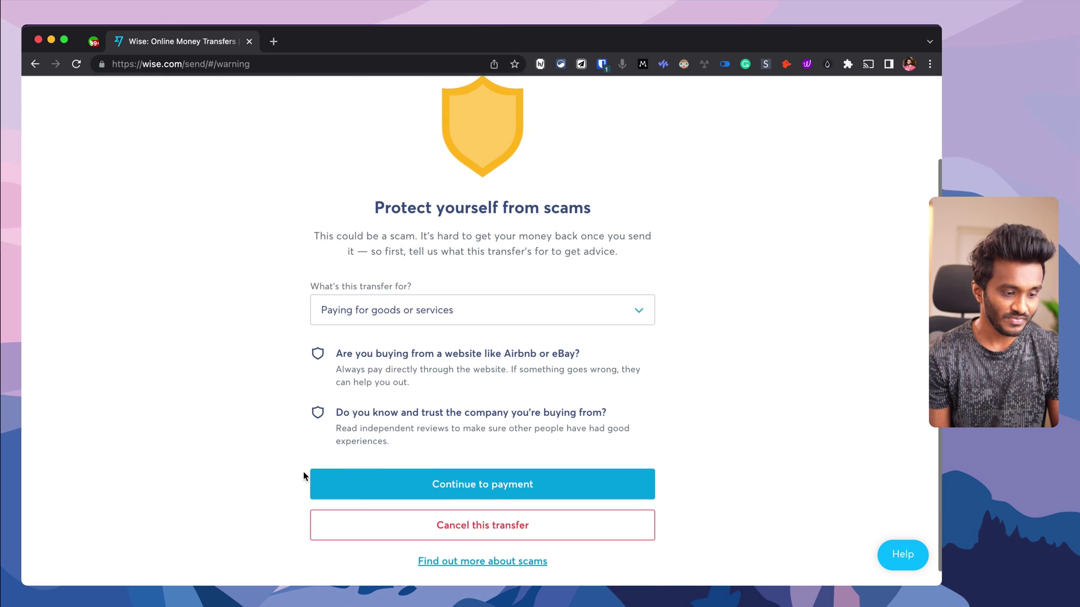
Continue to payment and browse the available pay options and their fees.
click(464, 483)
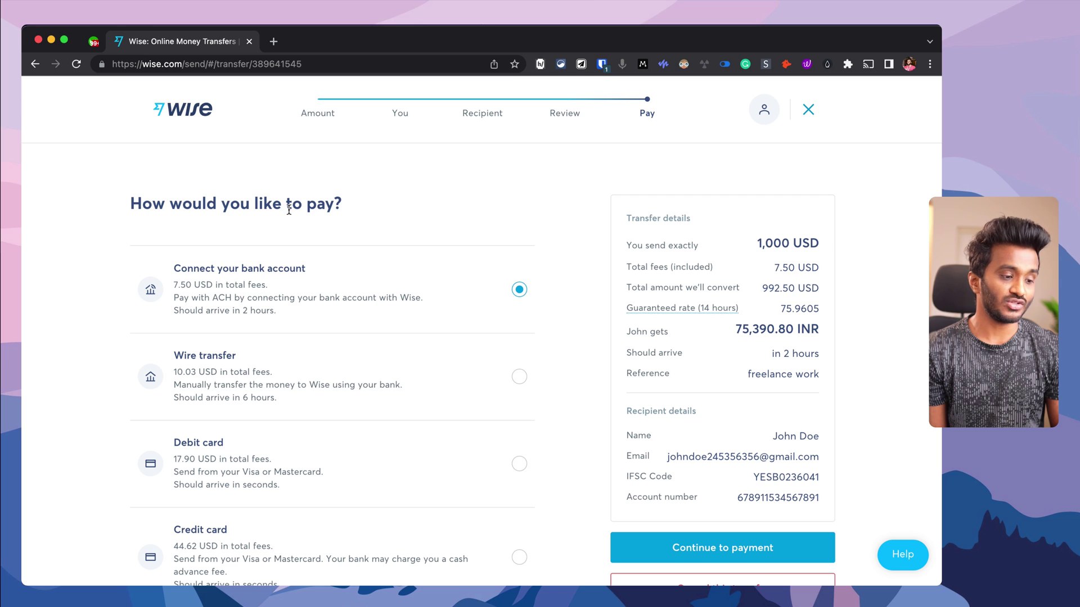
scroll(207, 219, down, 2)
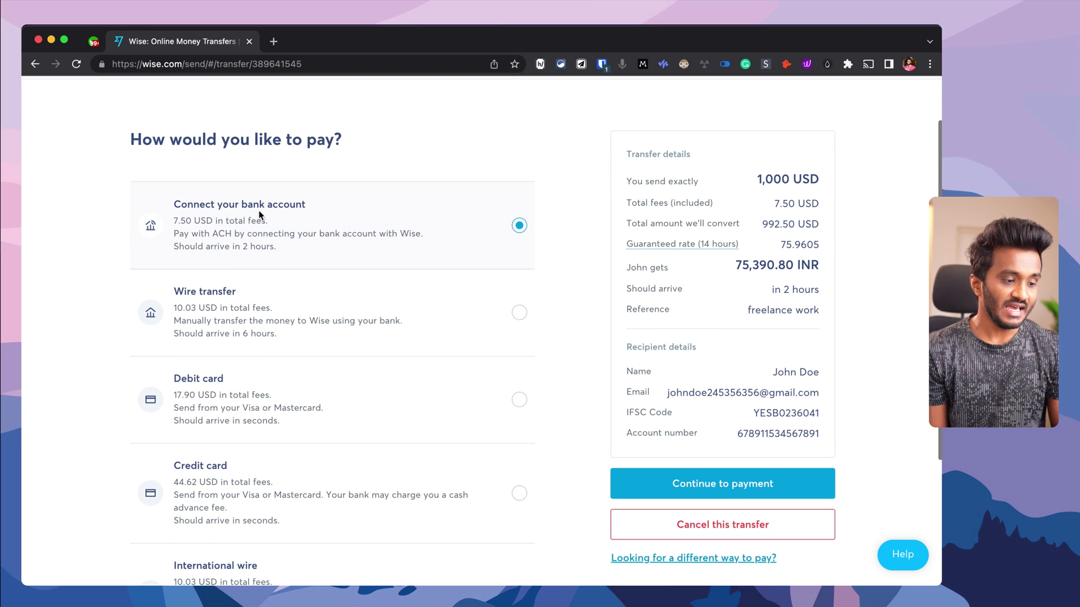
scroll(260, 320, down, 4)
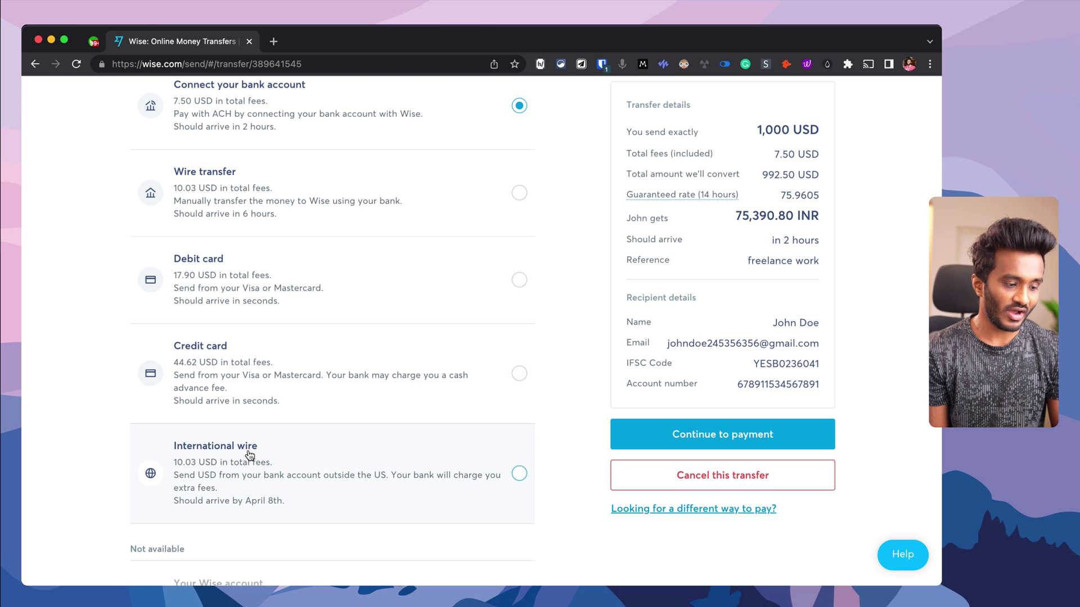
scroll(250, 456, up, 2)
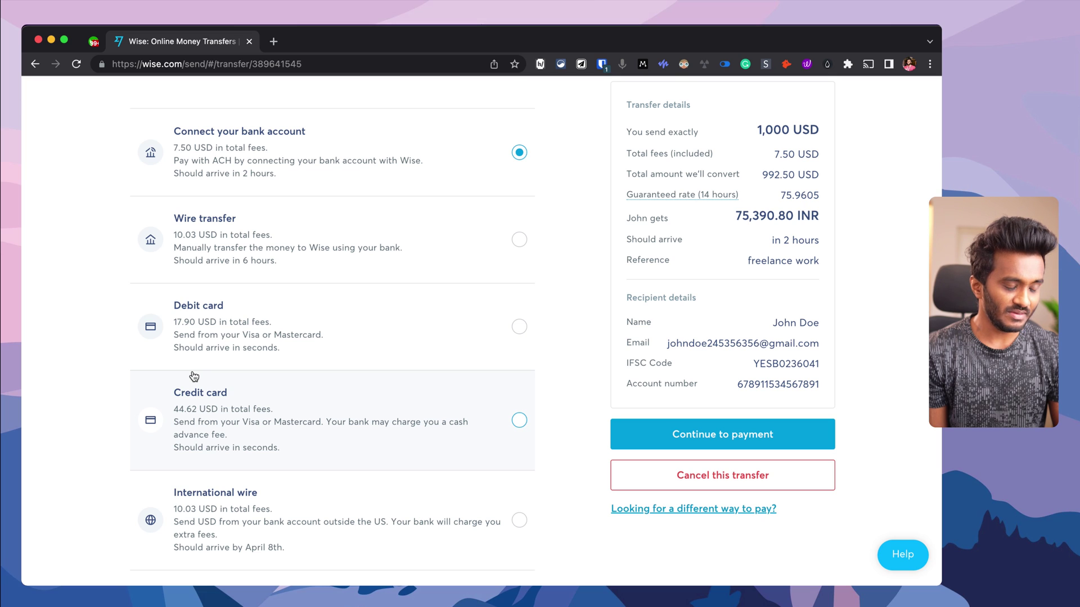
scroll(194, 377, up, 3)
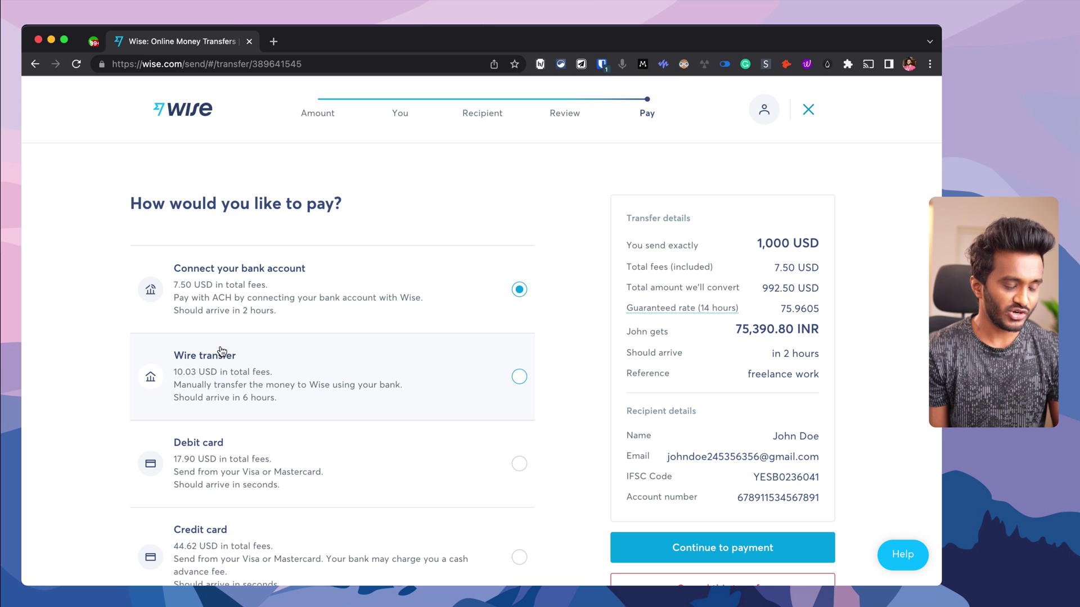
scroll(246, 303, down, 1)
Choose paying from a connected bank account with Instant verification to reach the bank list.
click(664, 483)
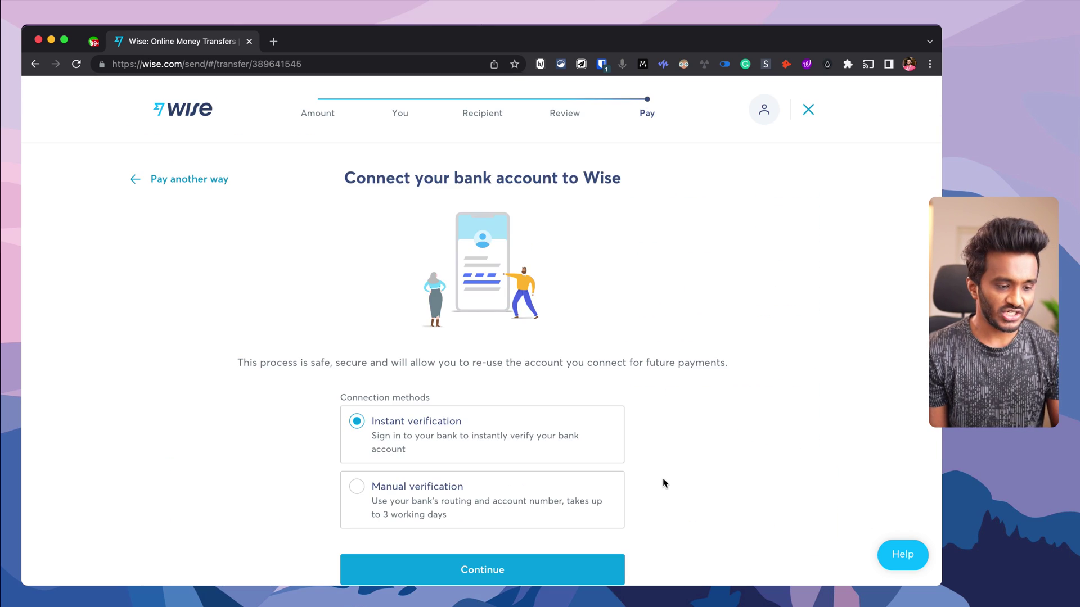
scroll(664, 483, down, 1)
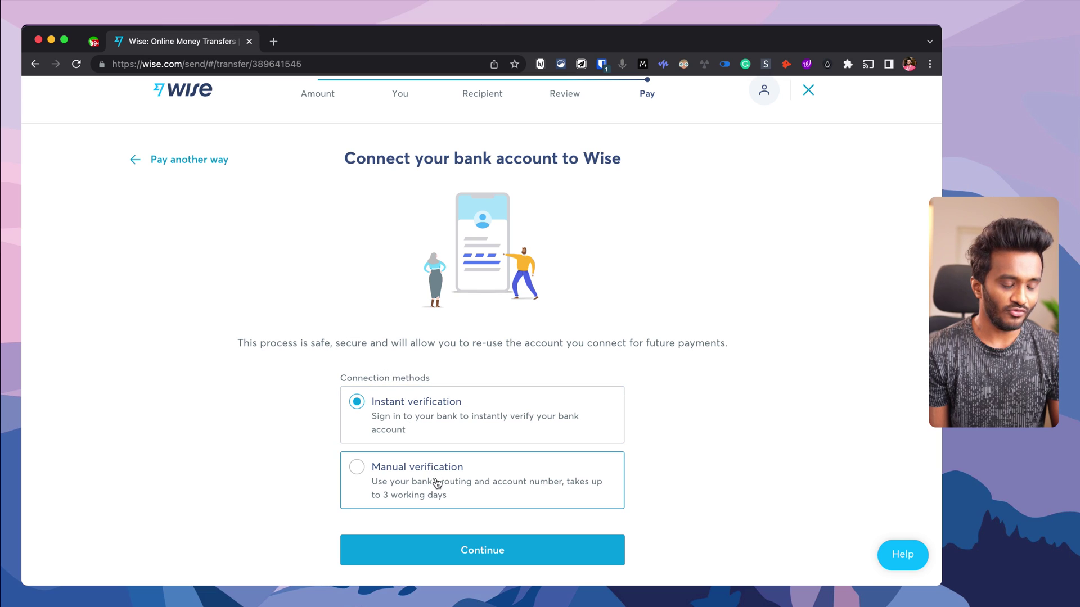
click(468, 554)
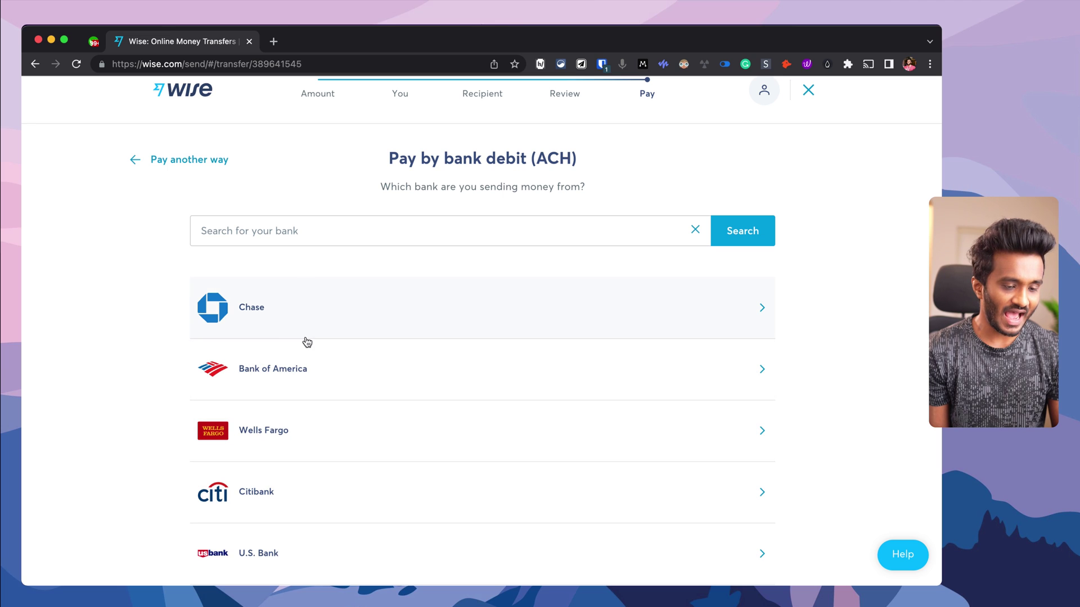
scroll(357, 421, down, 2)
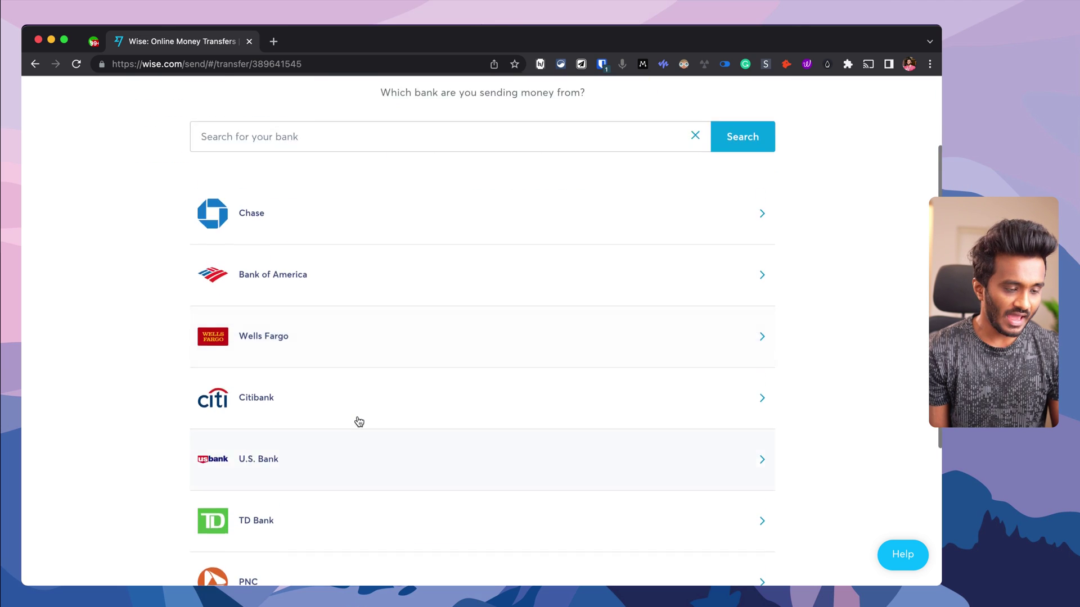
scroll(359, 421, up, 3)
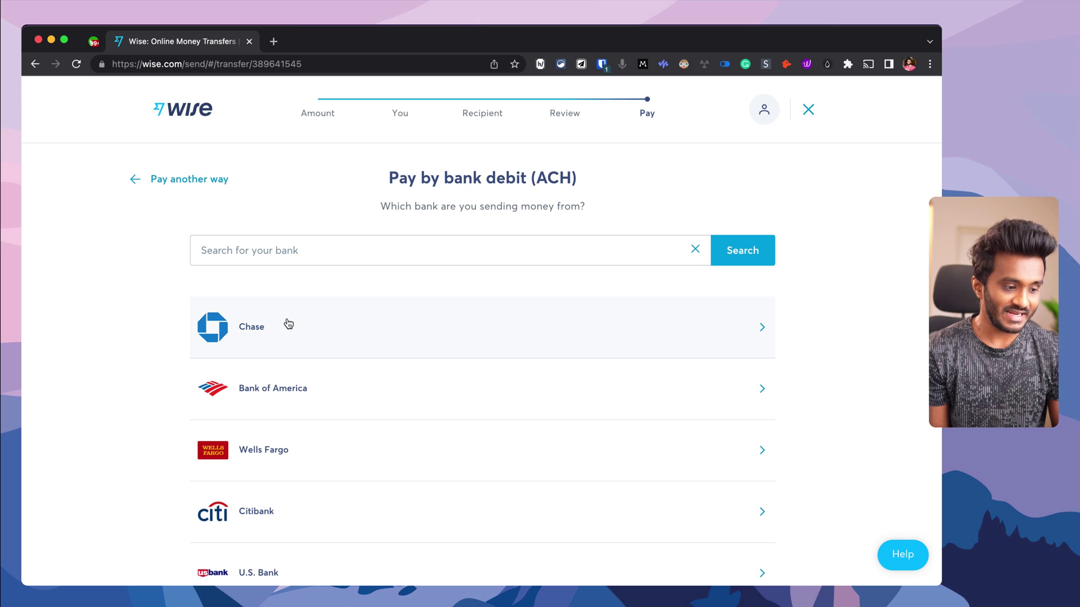
click(266, 327)
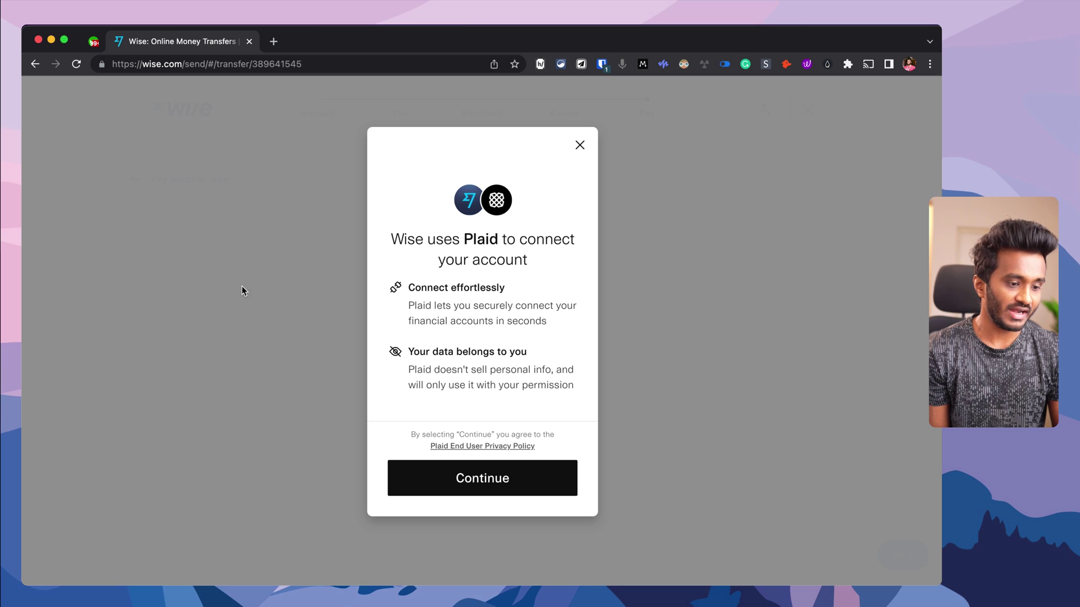
click(494, 489)
click(430, 316)
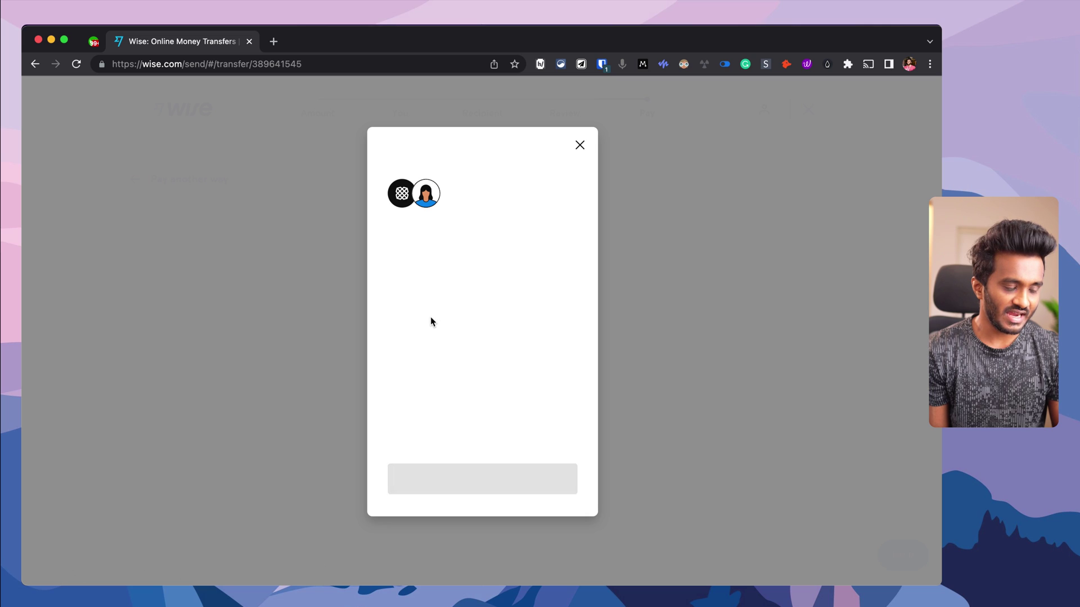
click(468, 484)
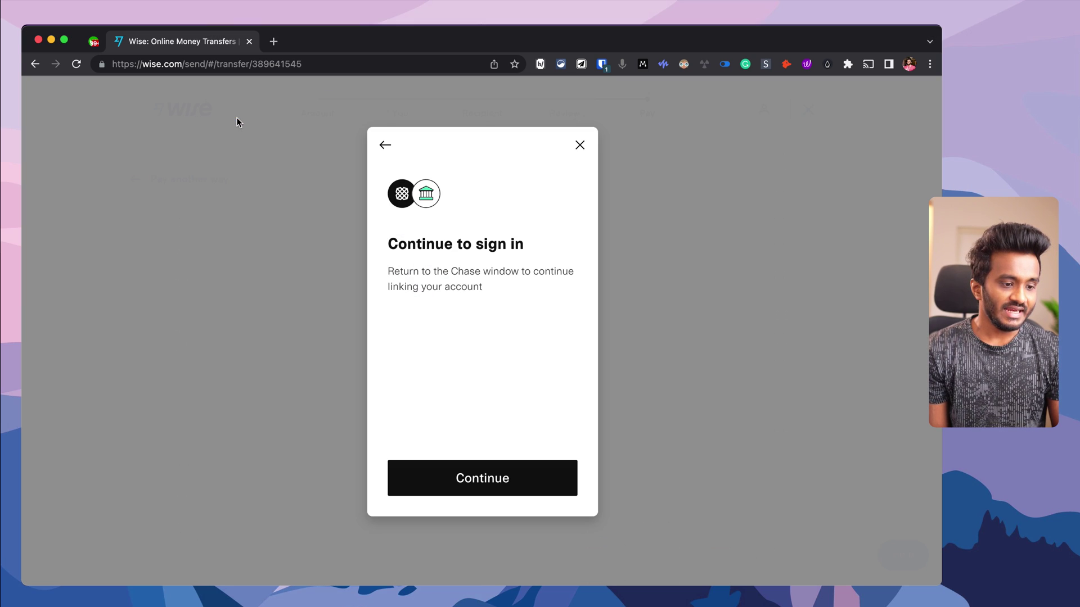
click(578, 149)
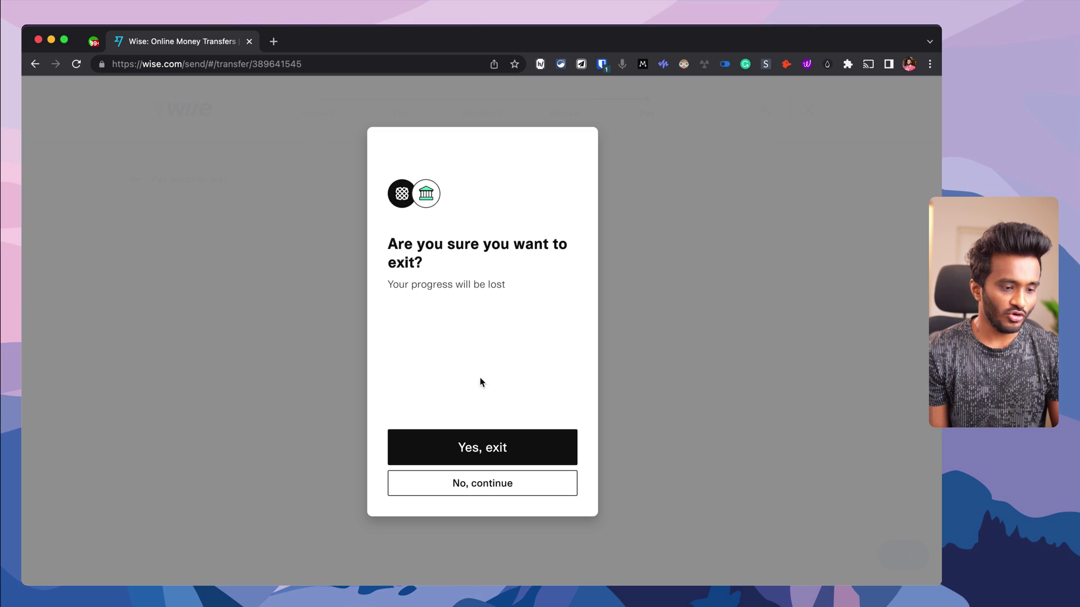
click(473, 458)
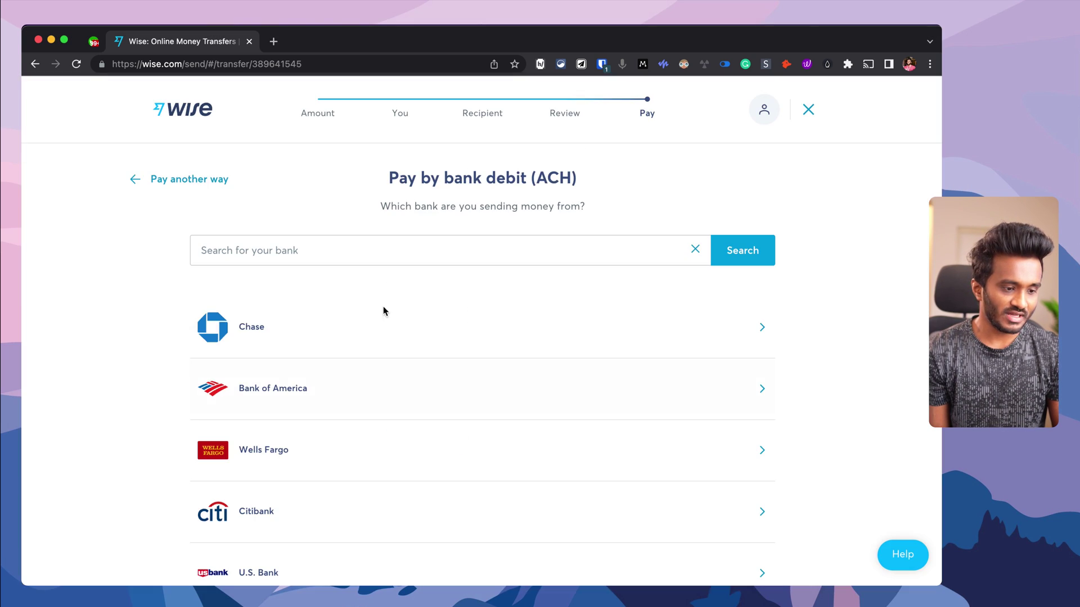
View the manual bank-verification form, then return to the payment method options.
click(135, 185)
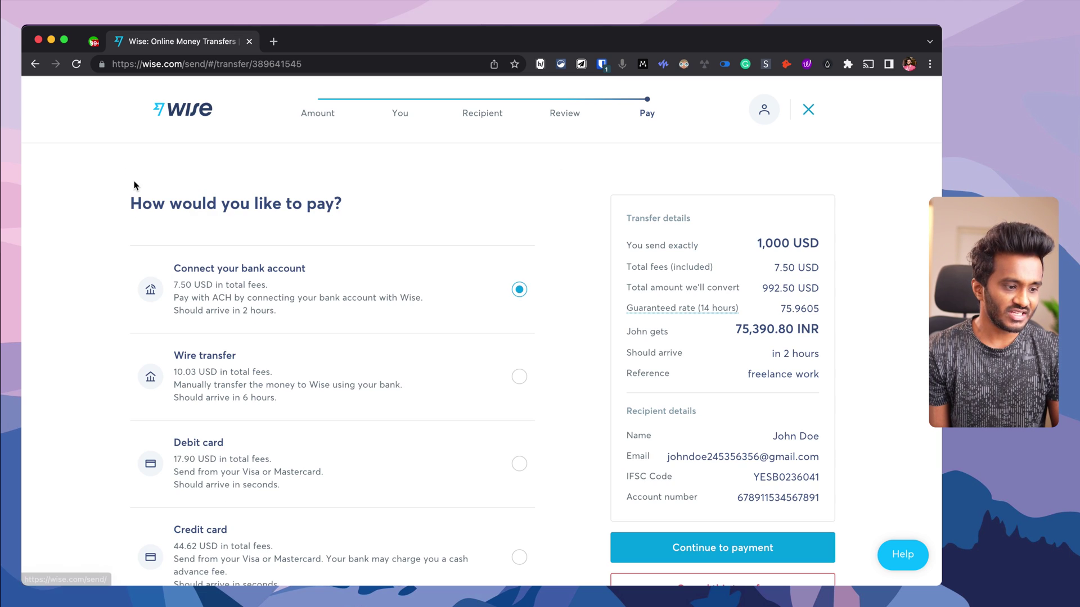
click(704, 547)
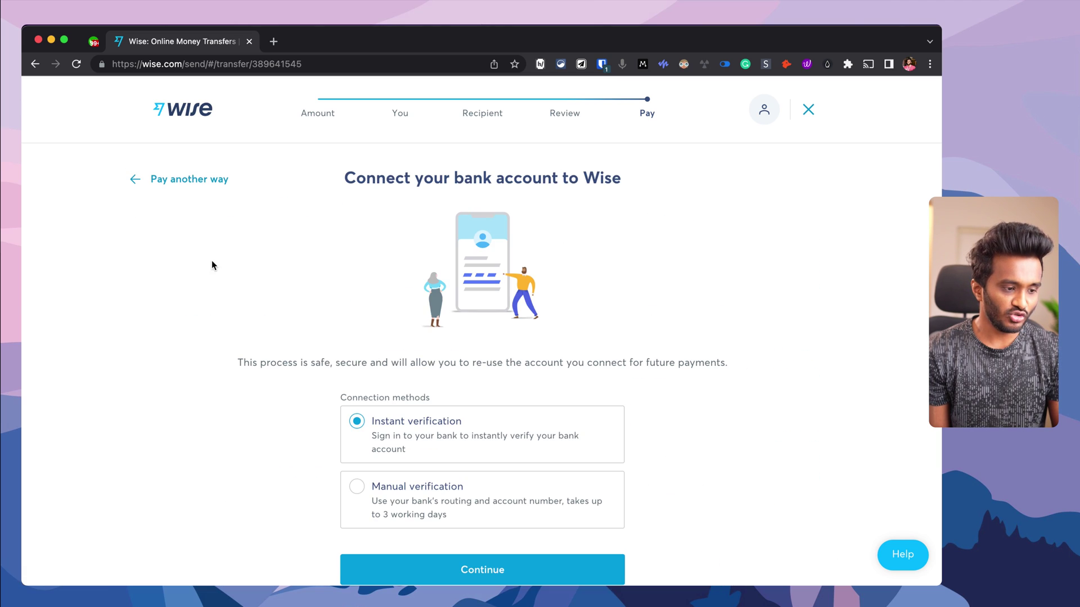
scroll(369, 436, down, 1)
click(400, 485)
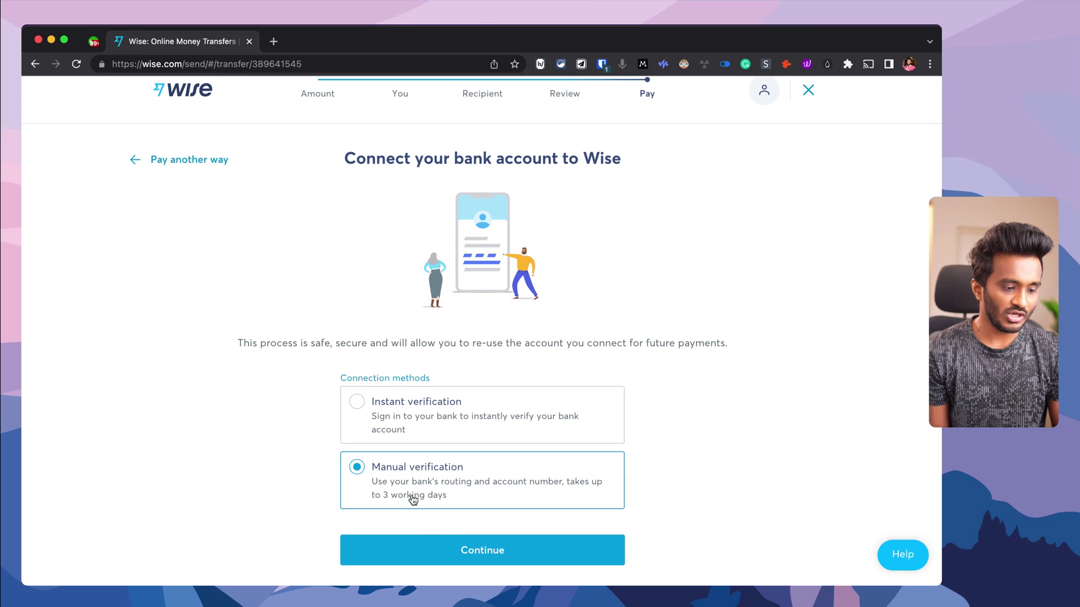
click(446, 551)
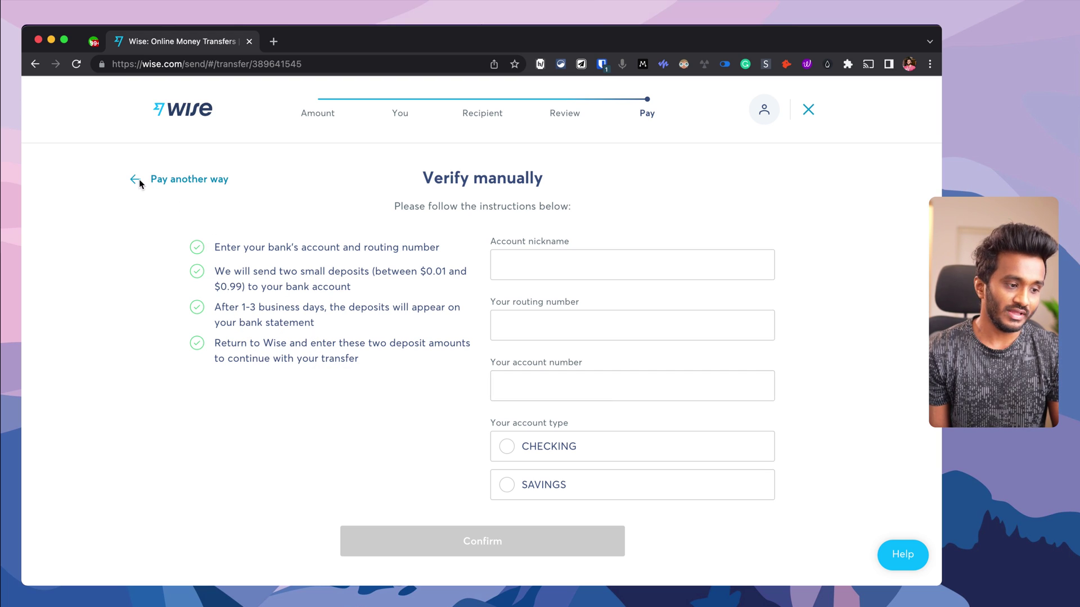
click(137, 179)
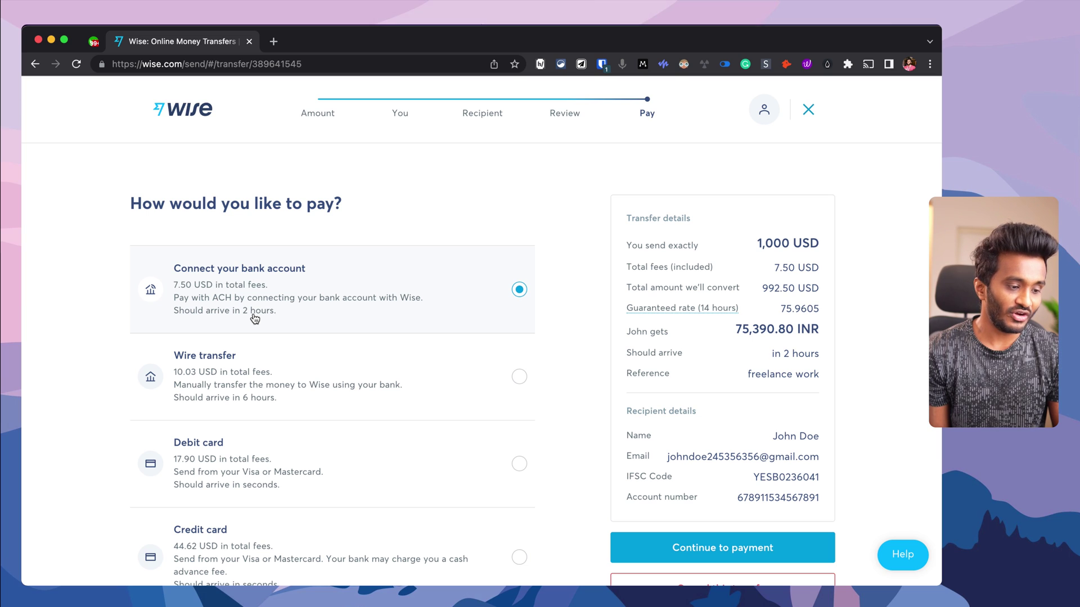
Choose wire transfer as the payment method for the 1,000 USD transfer.
click(254, 373)
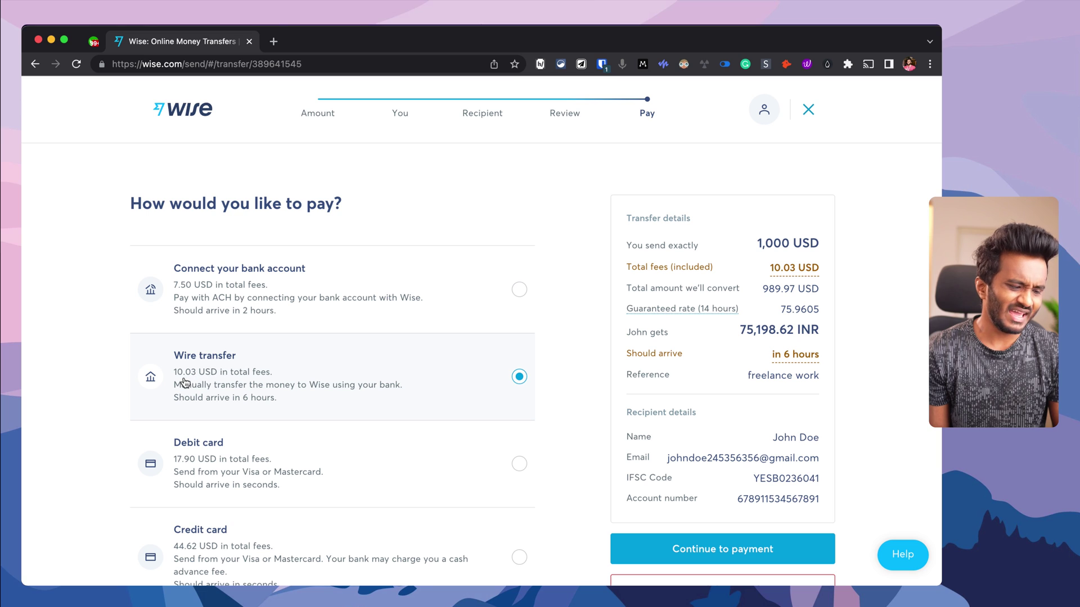
scroll(275, 385, down, 3)
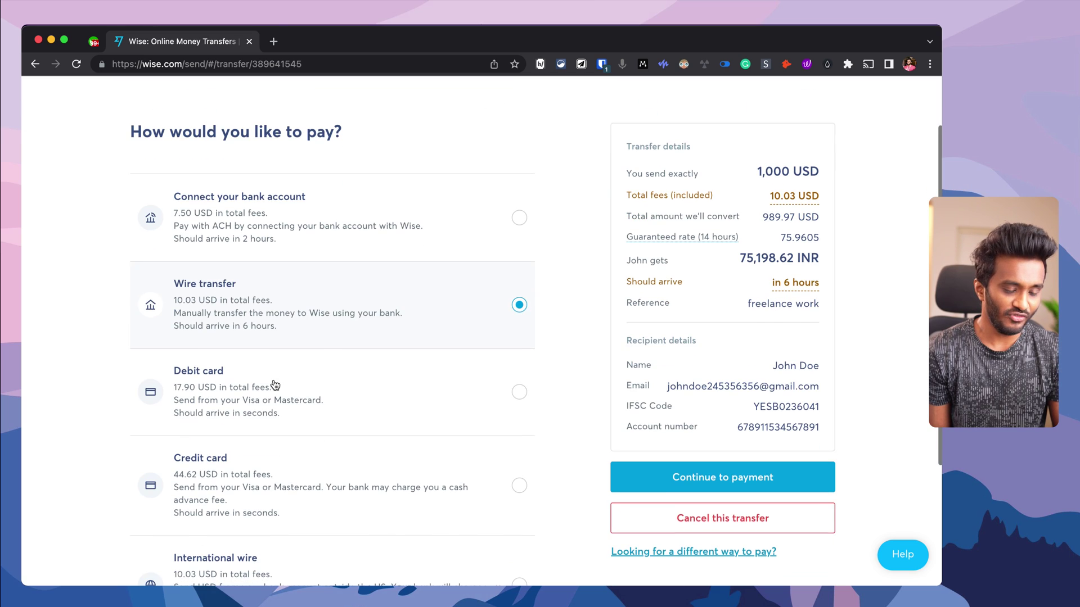
click(675, 477)
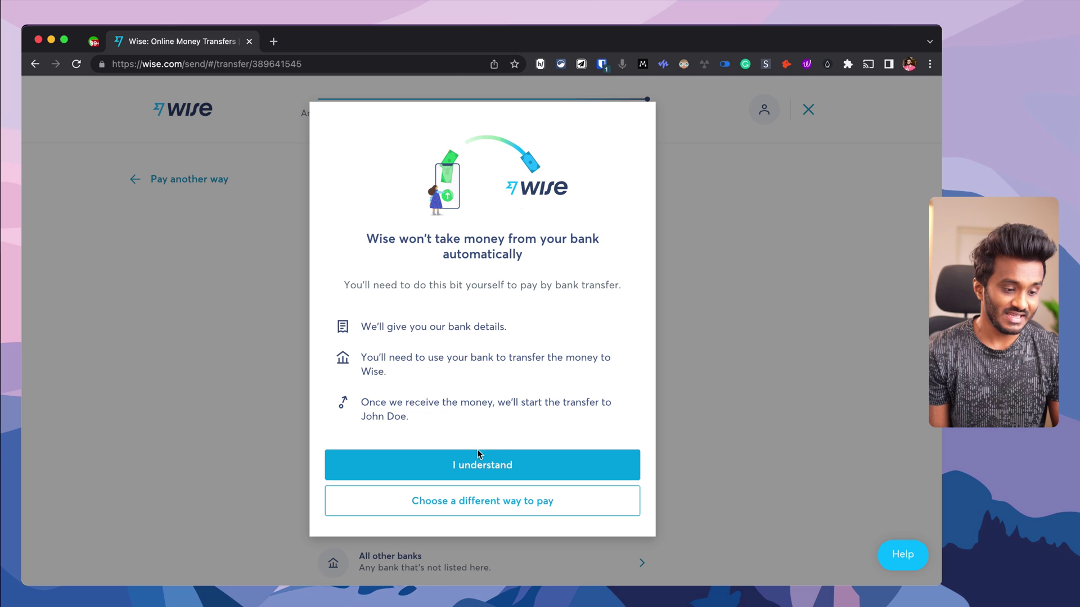
Acknowledge manual bank payment, pick Citibank from your own account, and show Wise's wire details.
click(486, 466)
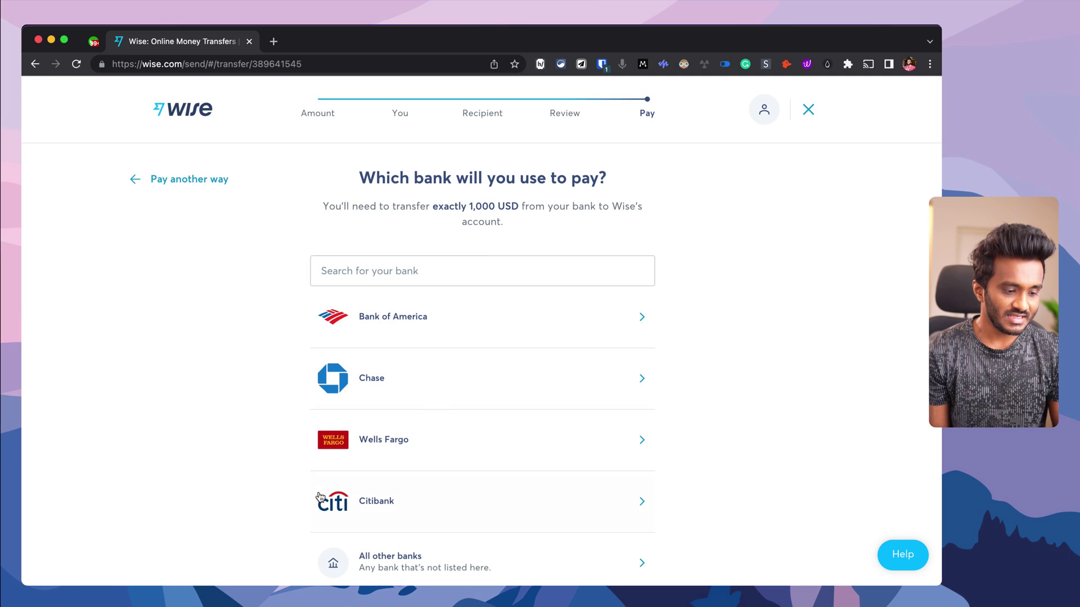
click(349, 506)
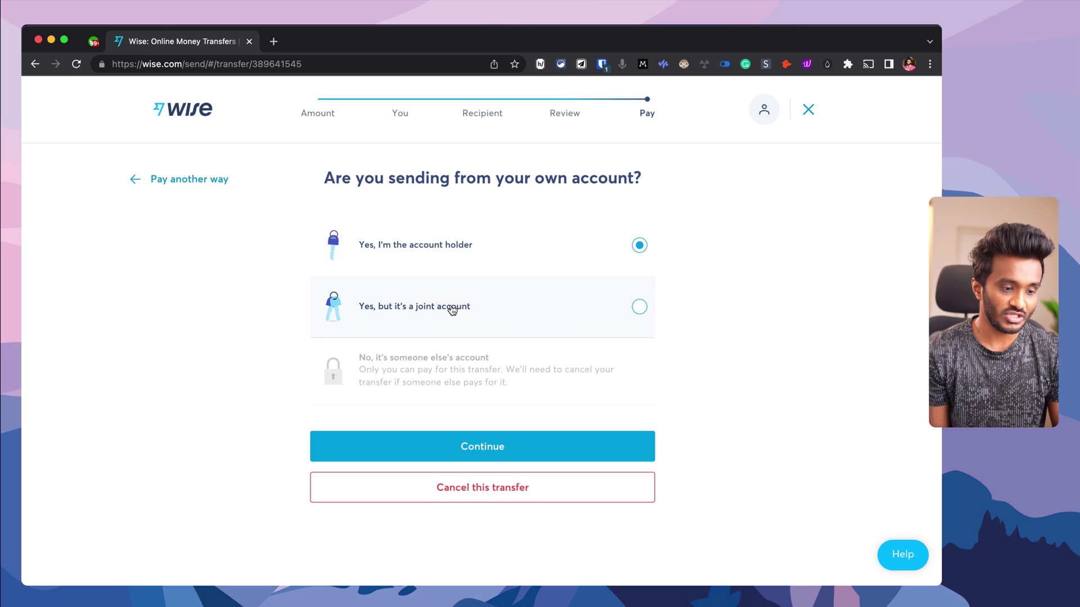
click(484, 450)
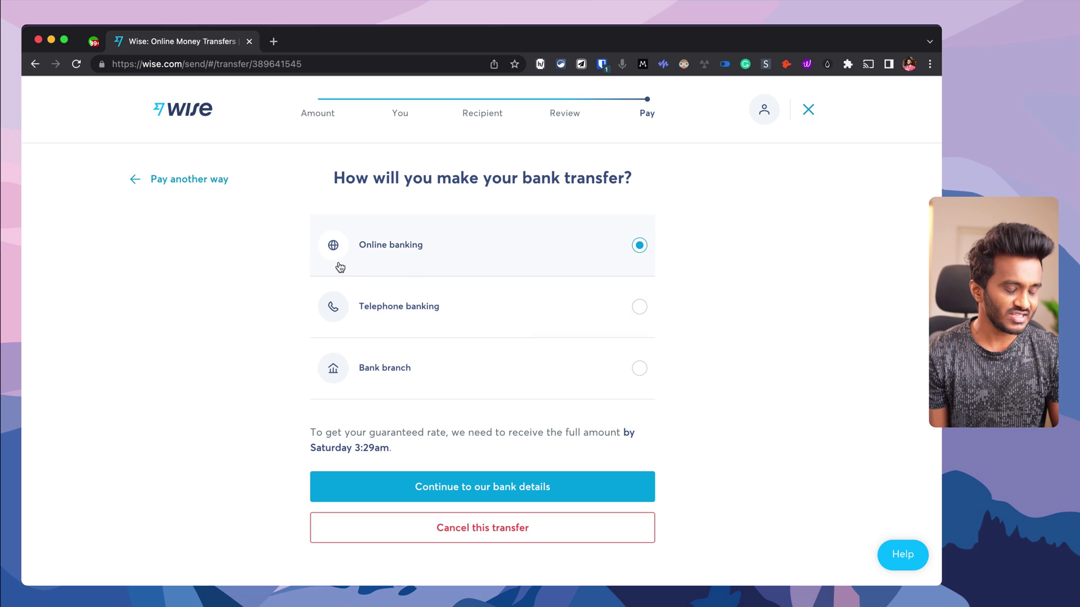
click(432, 493)
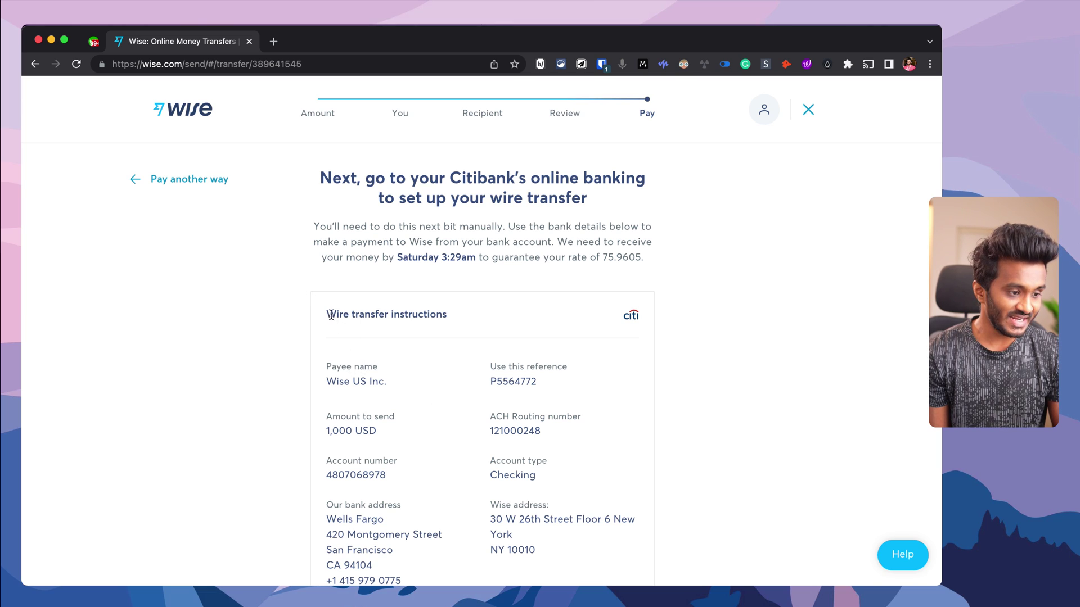
mouse_move(371, 378)
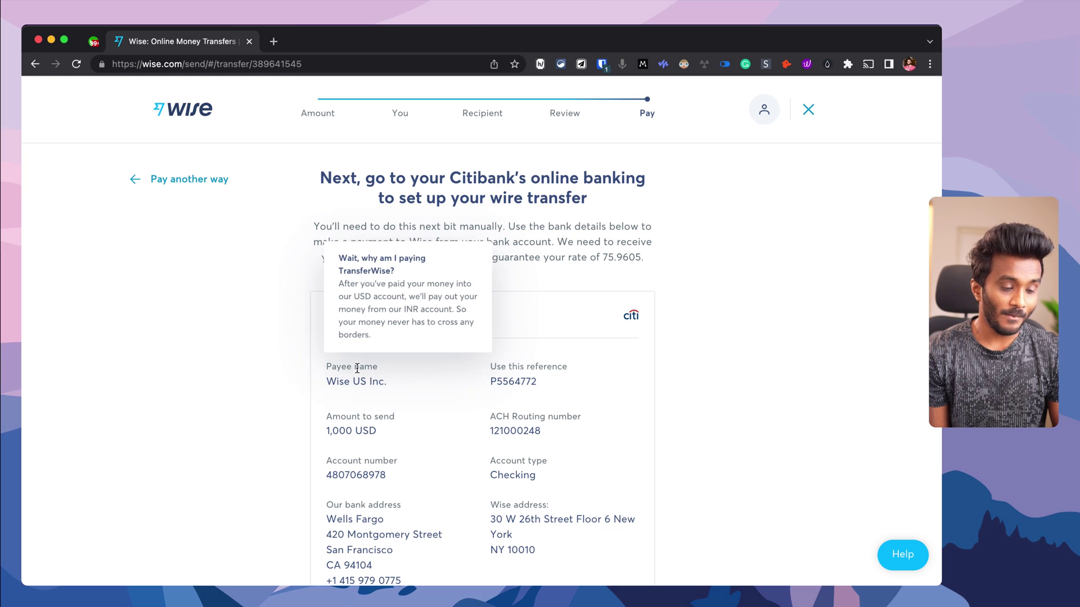
scroll(528, 416, down, 3)
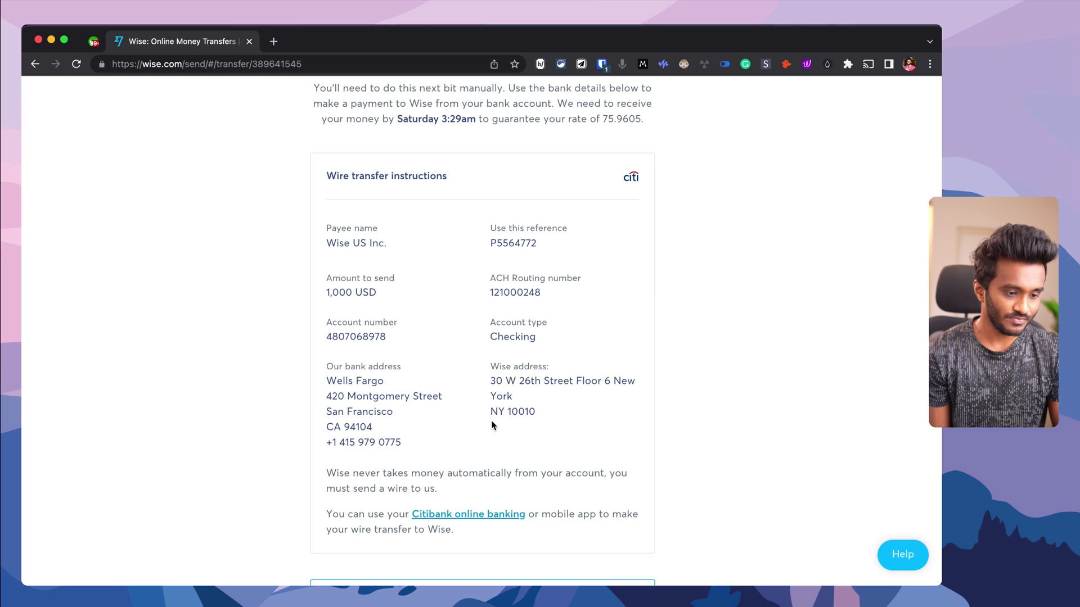
scroll(492, 425, up, 1)
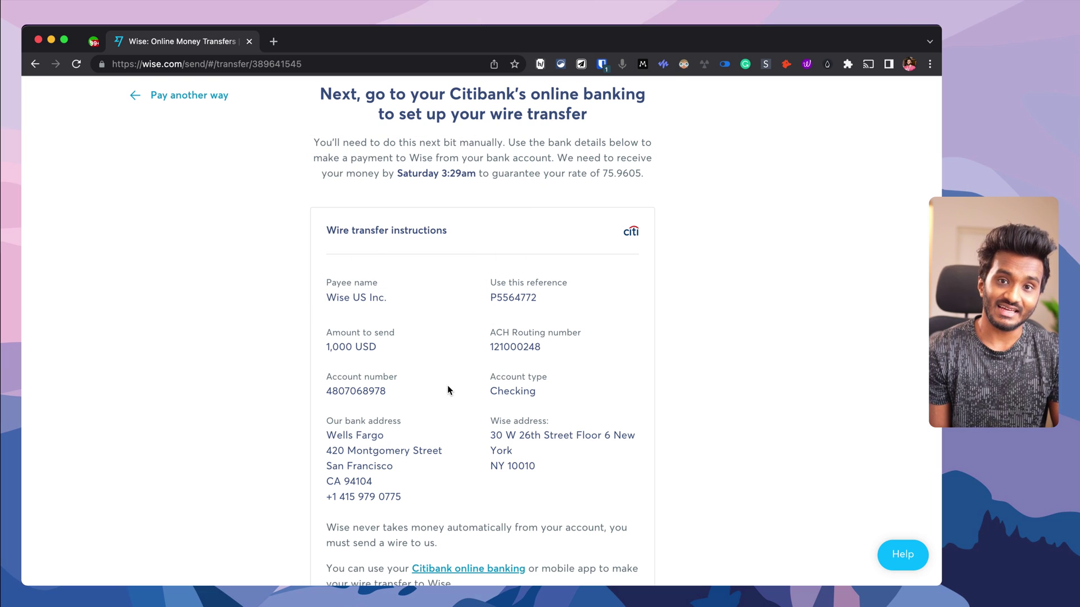
scroll(448, 385, up, 3)
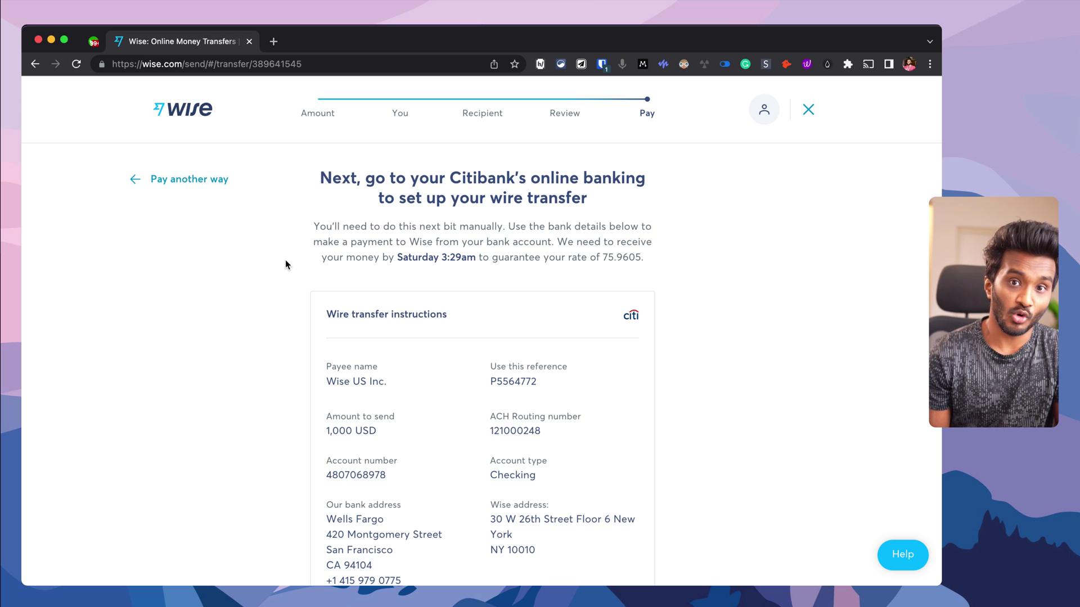
scroll(286, 265, down, 5)
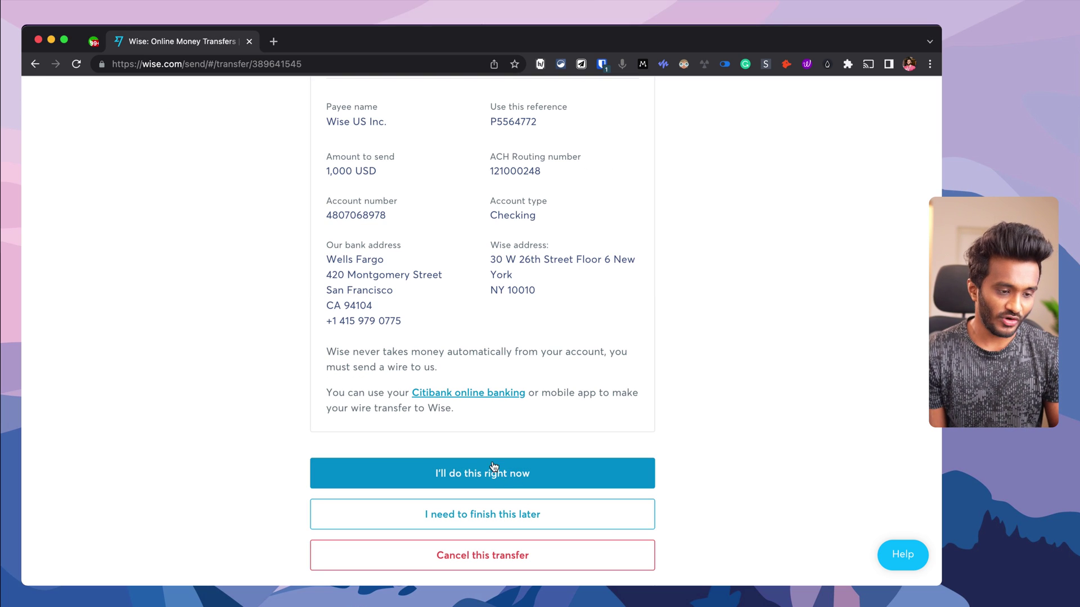
scroll(478, 467, up, 1)
scroll(477, 468, up, 5)
scroll(369, 322, down, 3)
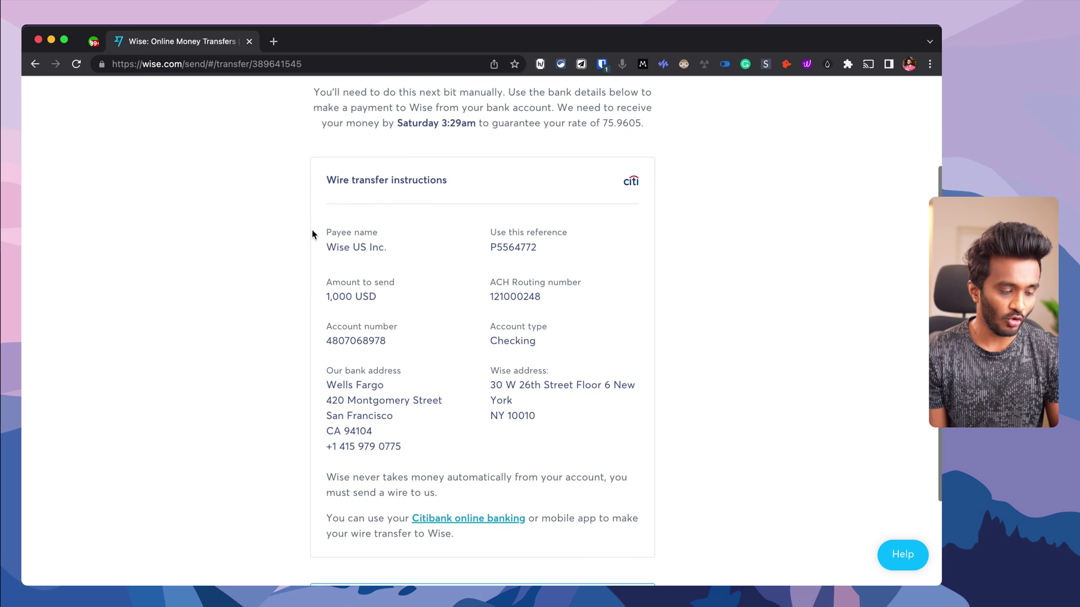
scroll(371, 360, down, 2)
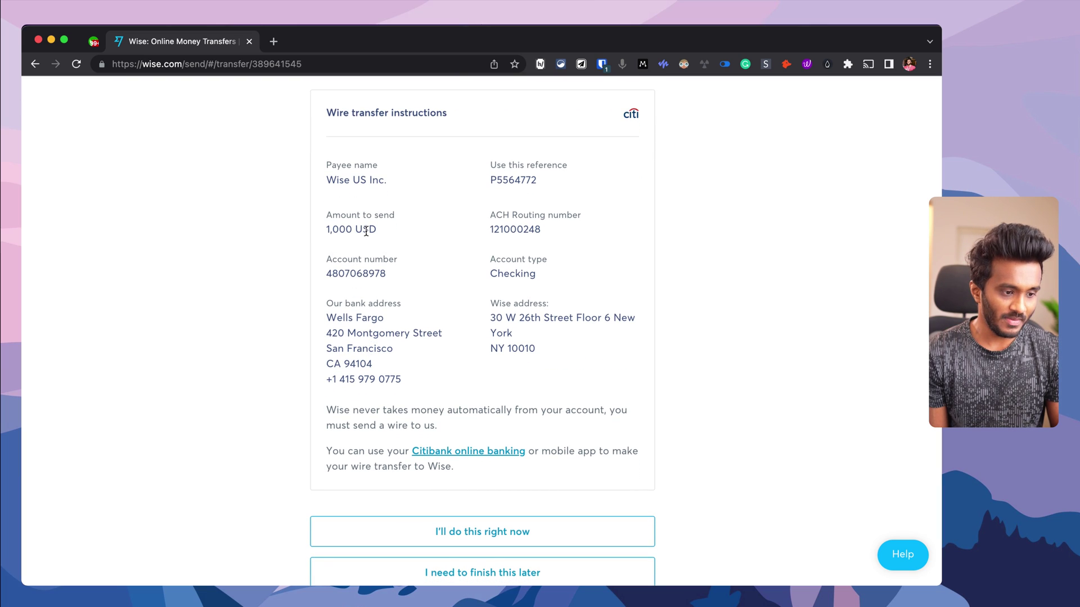
scroll(324, 263, up, 5)
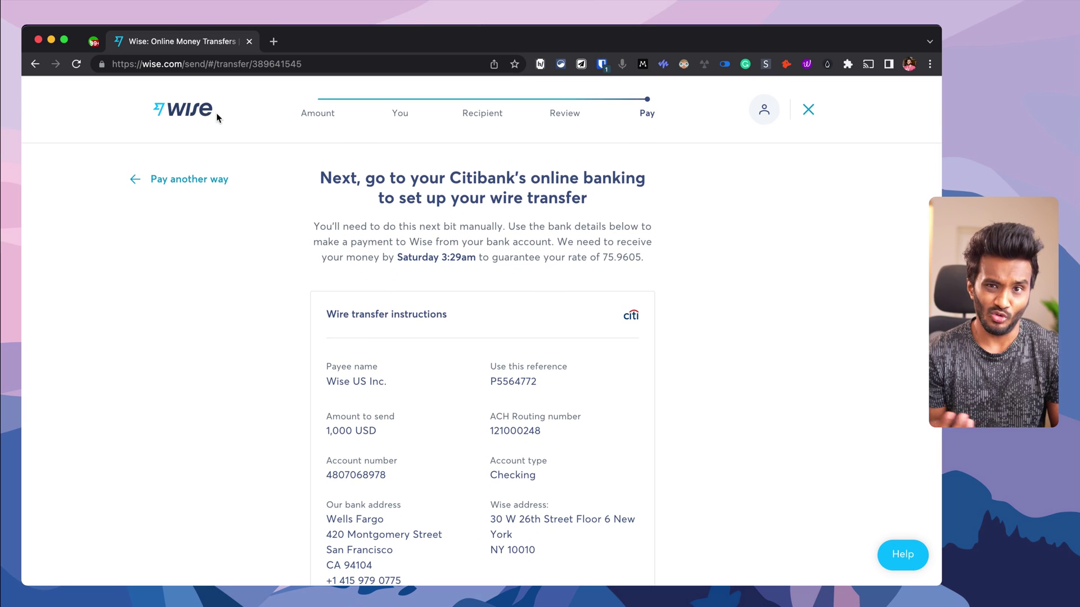
scroll(359, 269, down, 5)
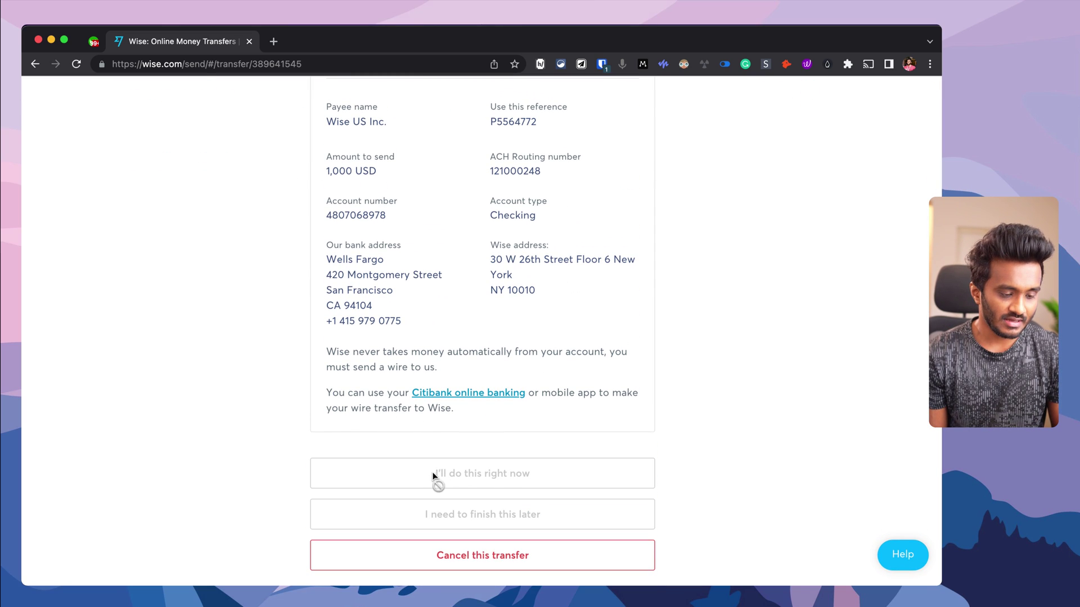